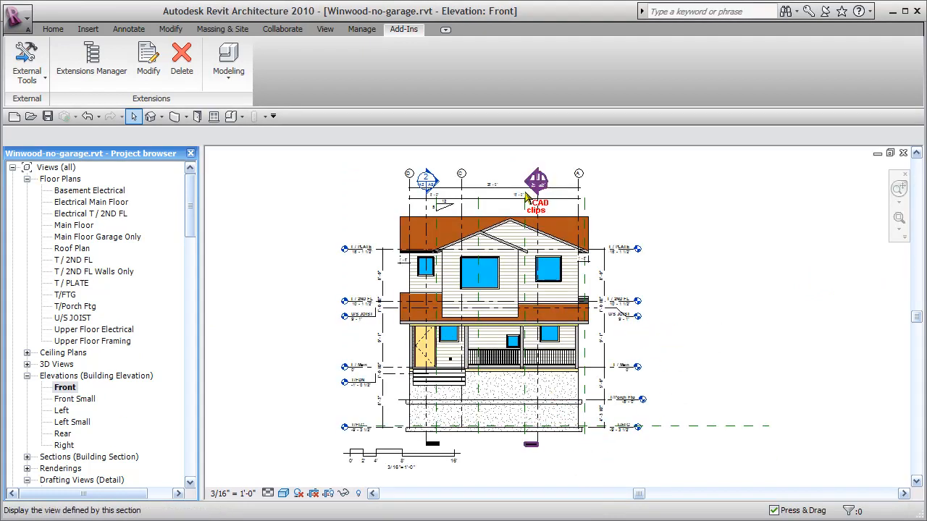
# - Inspect the front elevation from the roof down to the porch and set its detail level to Medium
pyautogui.moveTo(532, 213); pyautogui.dragTo(535, 247, button='middle')
pyautogui.scroll(2, 481, 223)
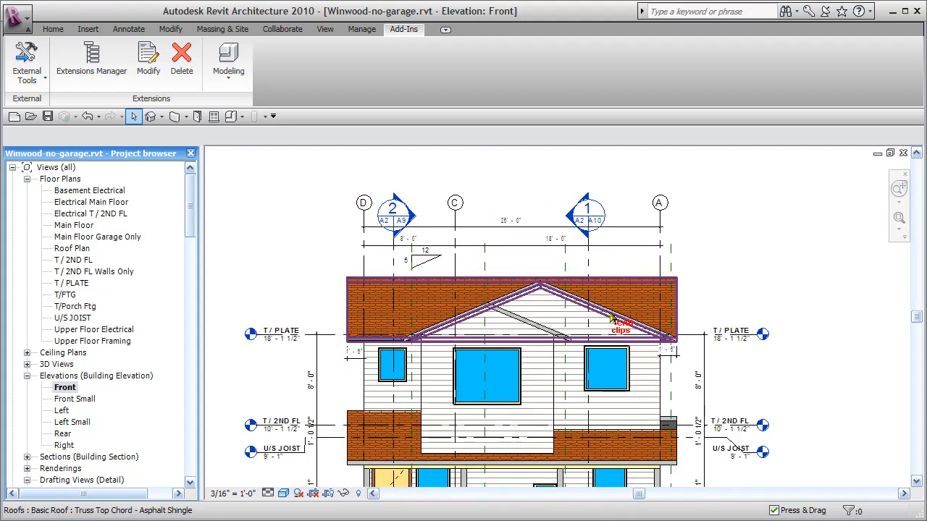
pyautogui.scroll(2, 517, 293)
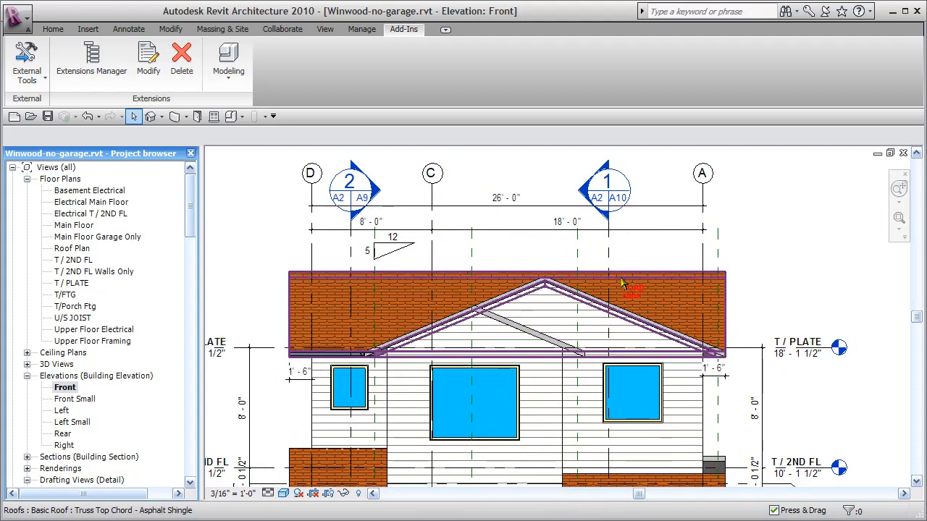
pyautogui.moveTo(740, 378); pyautogui.dragTo(706, 286, button='middle')
pyautogui.scroll(-1, 729, 352)
pyautogui.moveTo(774, 423); pyautogui.dragTo(778, 384, button='middle')
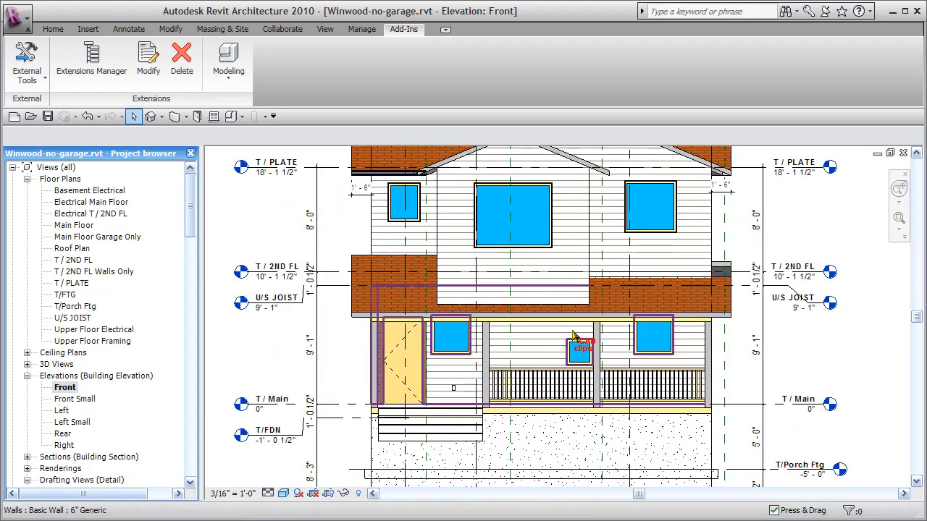
pyautogui.click(268, 493)
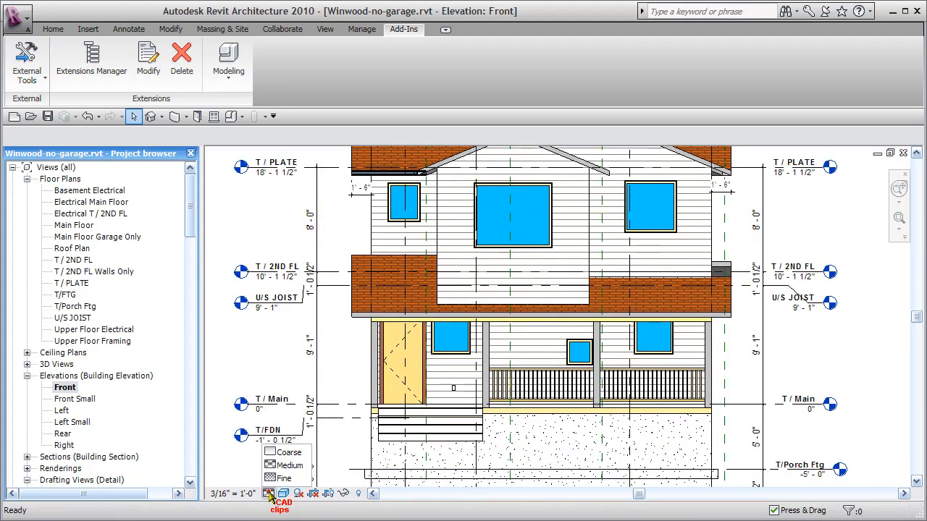
pyautogui.click(294, 464)
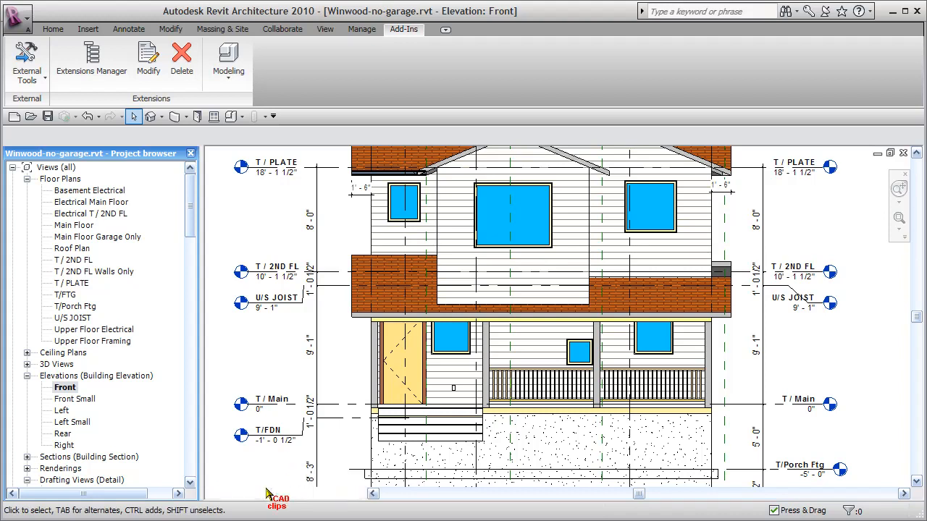
# - Switch the front elevation to the Coarse detail level to compare the porch beam, and restore Medium
pyautogui.click(268, 493)
pyautogui.click(286, 478)
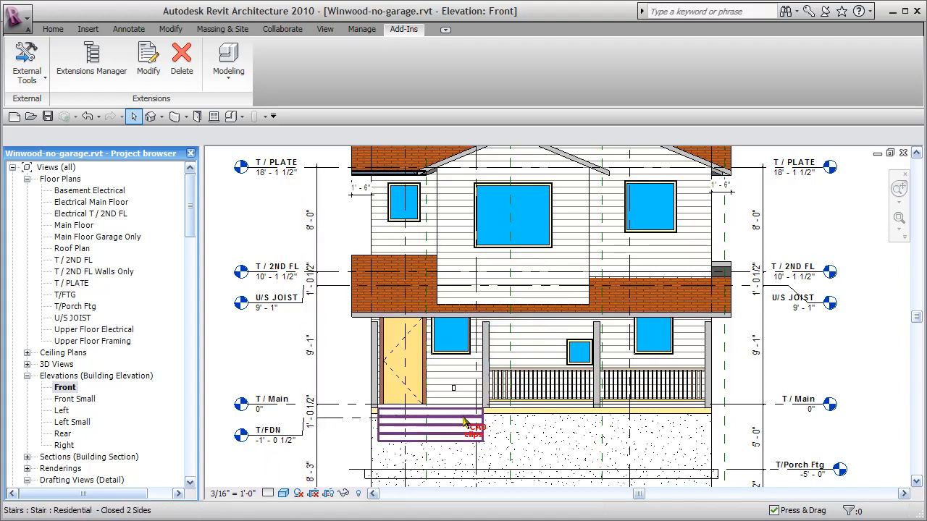
pyautogui.click(268, 493)
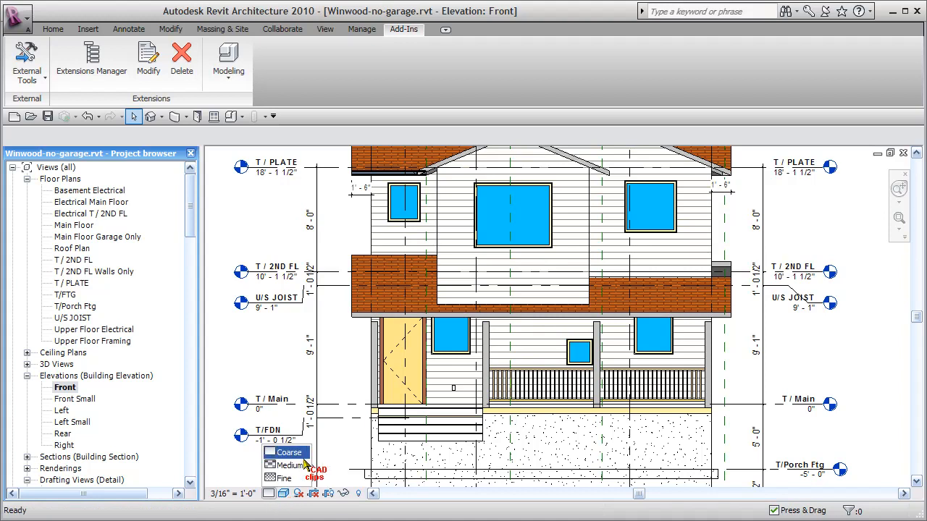
pyautogui.click(291, 465)
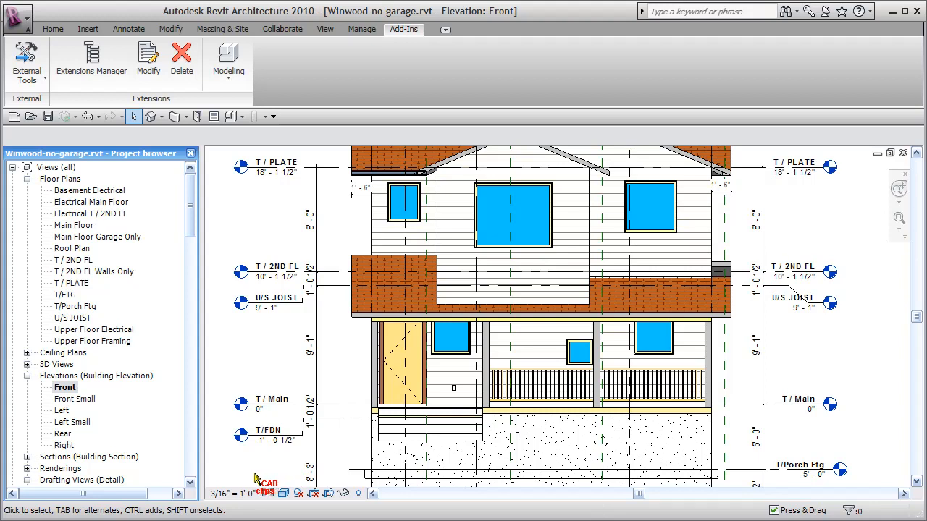
# - Open the Left elevation view and set its detail level to Medium
pyautogui.scroll(-1, 402, 427)
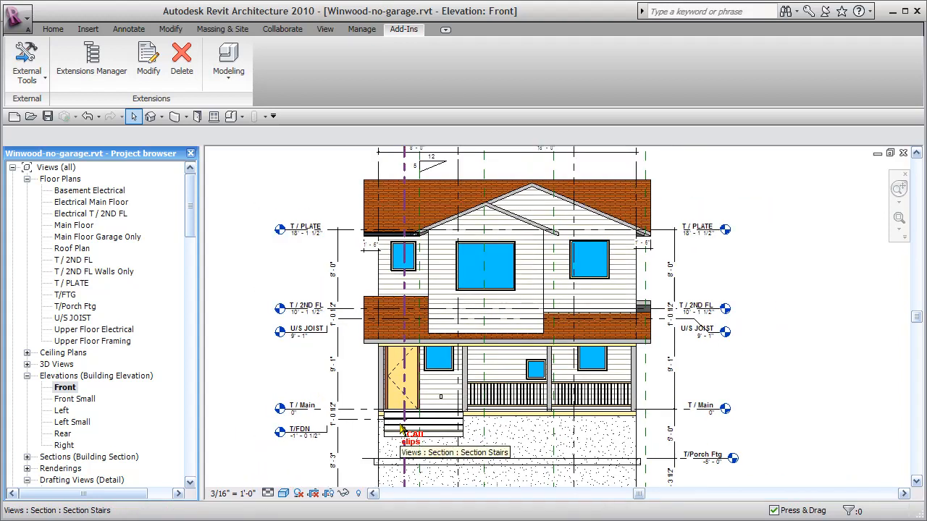
pyautogui.scroll(-1, 401, 426)
pyautogui.moveTo(496, 438); pyautogui.dragTo(500, 401, button='middle')
pyautogui.scroll(-1, 489, 403)
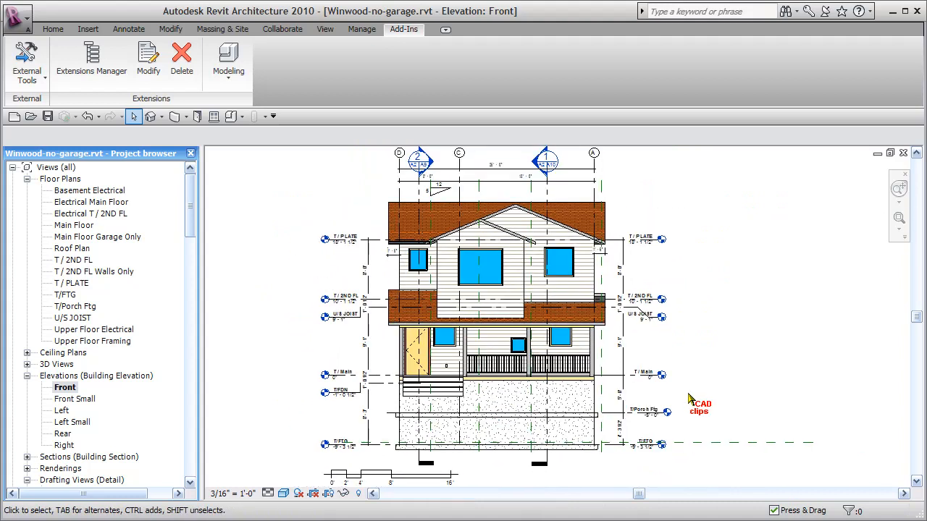
pyautogui.doubleClick(65, 412)
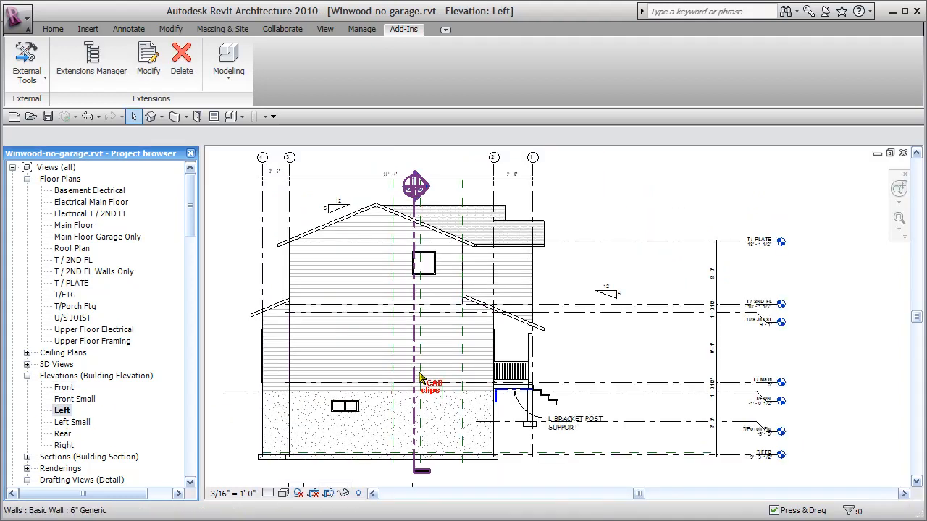
pyautogui.moveTo(587, 366); pyautogui.dragTo(594, 364, button='middle')
pyautogui.scroll(2, 542, 346)
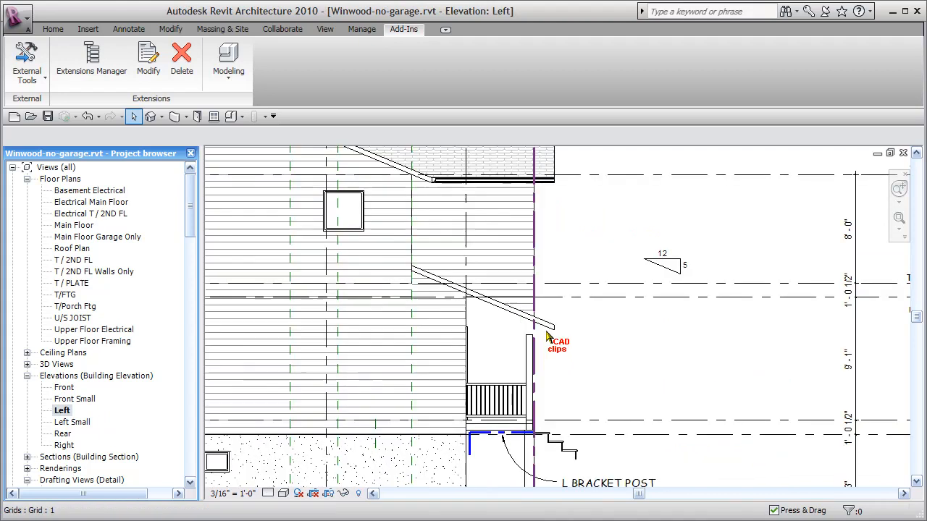
pyautogui.click(268, 493)
pyautogui.click(283, 467)
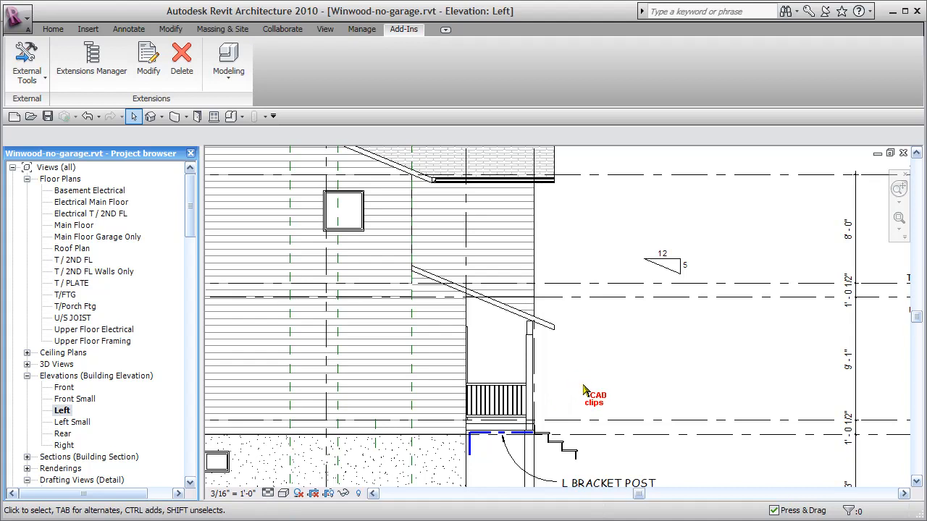
# - Show the Left elevation's crop region and pull both of its vertical edges in closer to the building
pyautogui.scroll(-5, 585, 391)
pyautogui.moveTo(622, 365); pyautogui.dragTo(569, 346, button='middle')
pyautogui.scroll(-1, 561, 342)
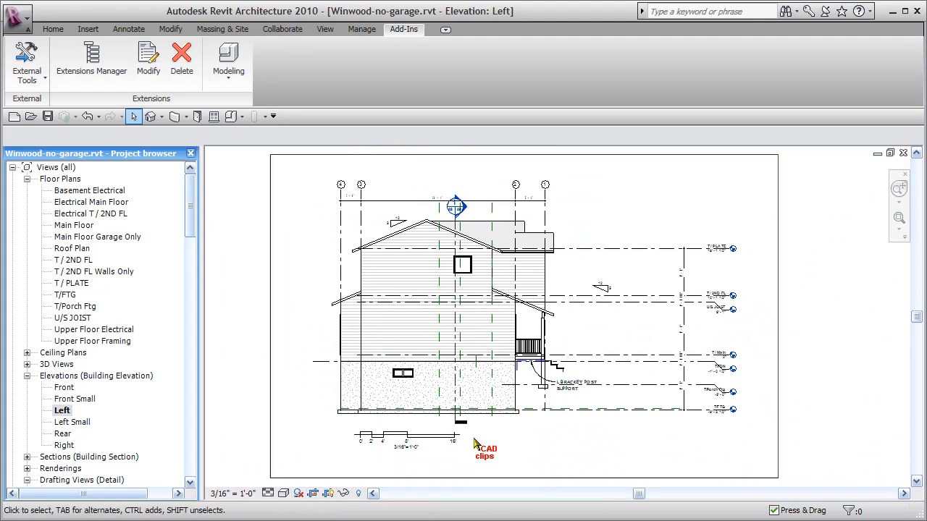
pyautogui.click(780, 345)
pyautogui.moveTo(778, 317); pyautogui.dragTo(706, 355)
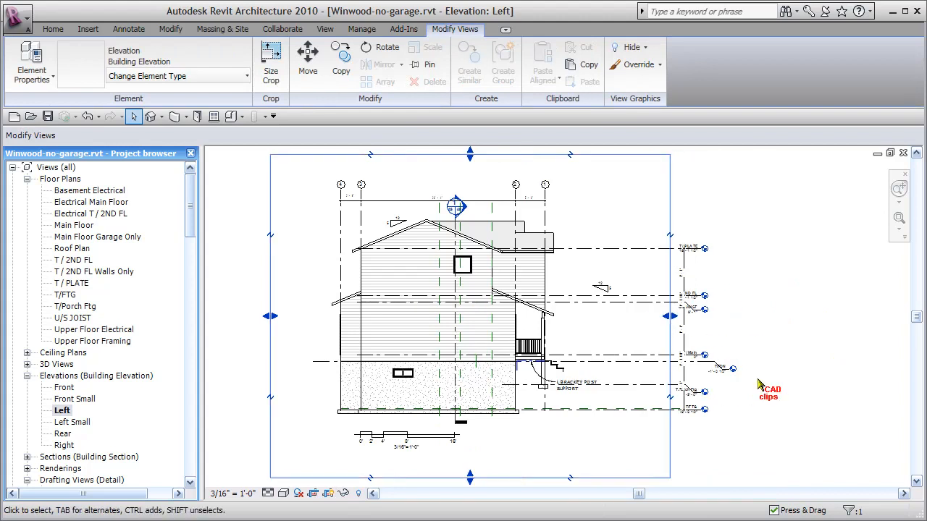
pyautogui.moveTo(270, 317); pyautogui.dragTo(303, 315)
pyautogui.click(756, 304)
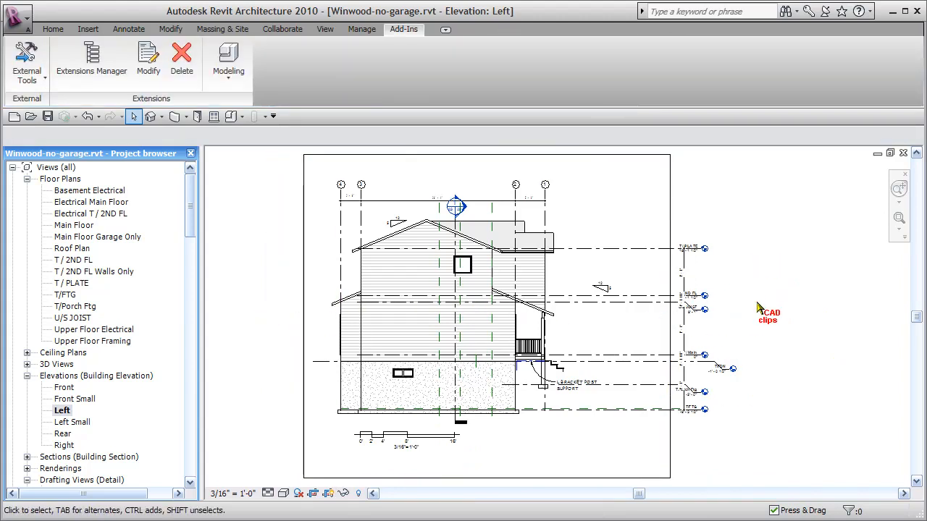
# - Pull the lower and upper edges of the crop region in closer to the building and hide the crop region
pyautogui.click(470, 478)
pyautogui.moveTo(487, 478); pyautogui.dragTo(487, 454)
pyautogui.moveTo(487, 155); pyautogui.dragTo(485, 168)
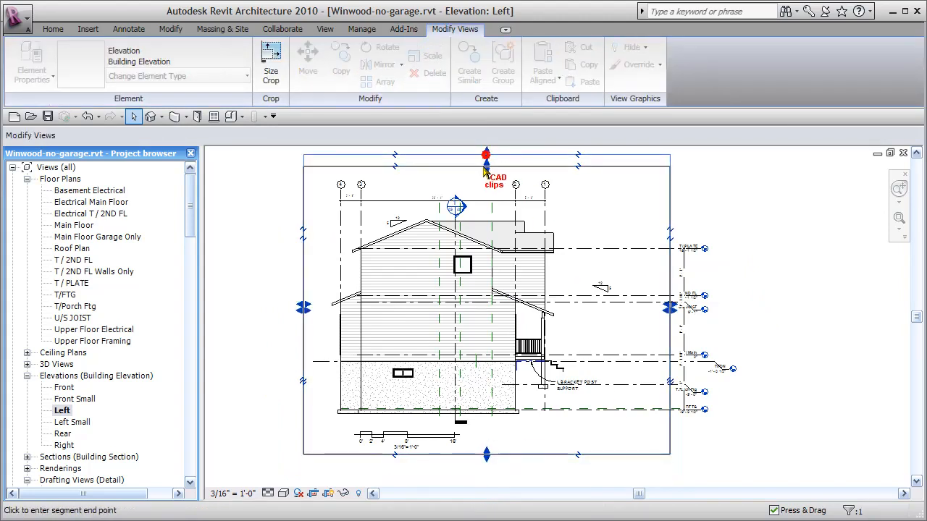
pyautogui.click(730, 207)
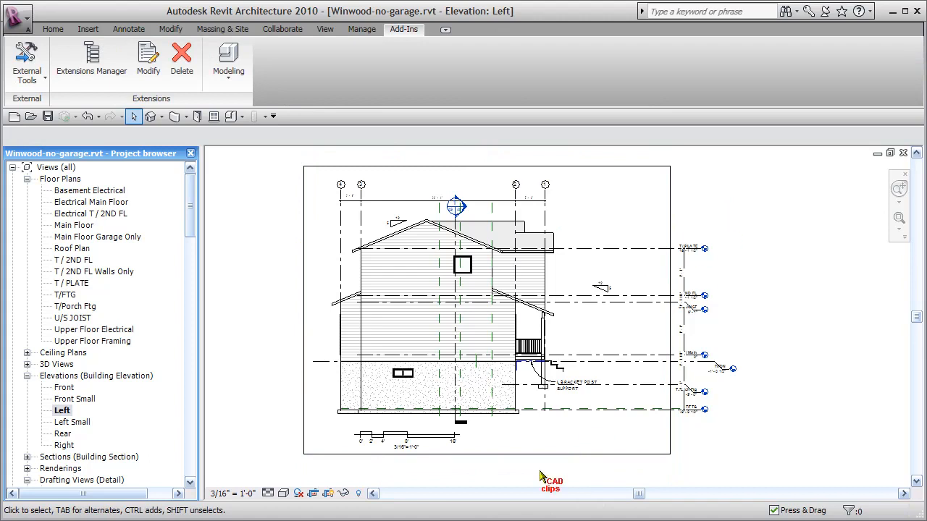
pyautogui.click(327, 493)
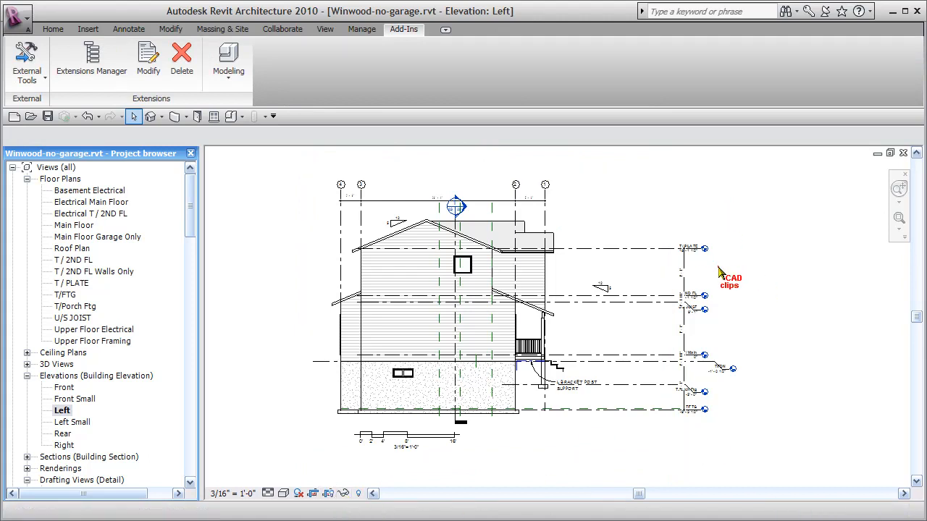
# - Move the vertical level dimension string toward the building, clear of the level names
pyautogui.scroll(2, 717, 269)
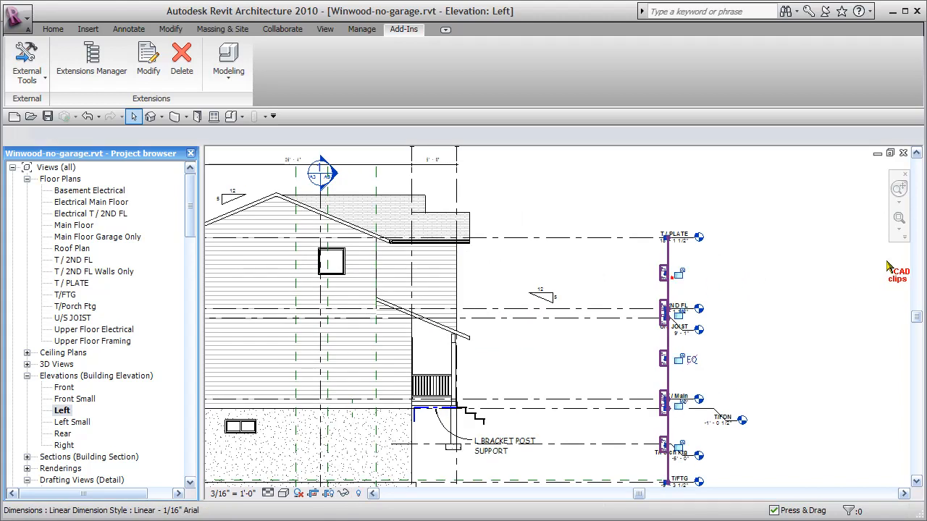
pyautogui.hotkey('shift', 'Left')
pyautogui.press('Left')
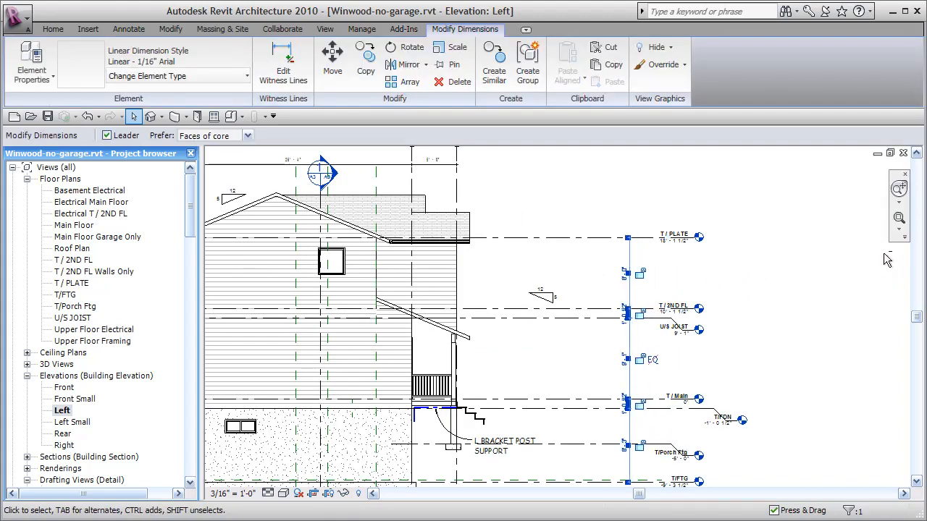
pyautogui.hotkey('shift', 'Left')
pyautogui.hotkey('shift', 'Left')
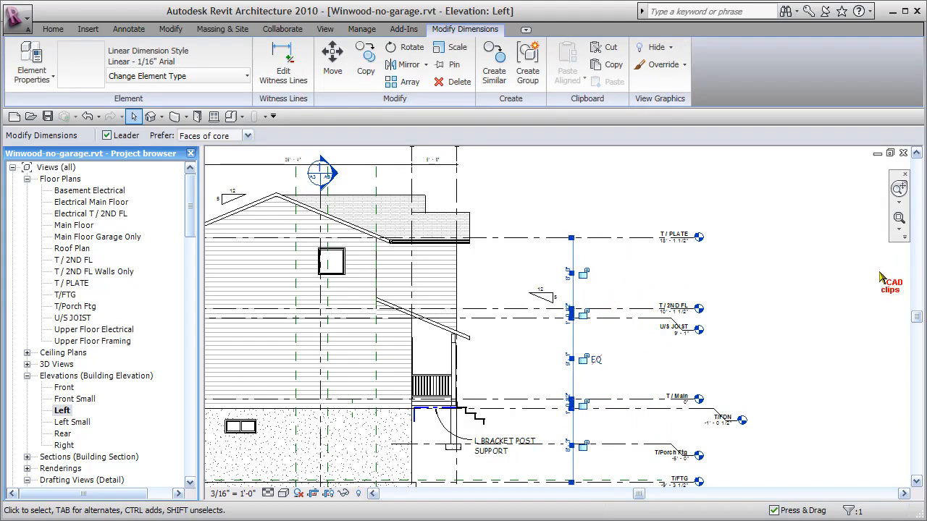
pyautogui.press('Escape')
# - Show the crop region again, pull its edge near the level heads closer to the dimension string, and hide it
pyautogui.scroll(-2, 793, 337)
pyautogui.moveTo(794, 335); pyautogui.dragTo(781, 330, button='middle')
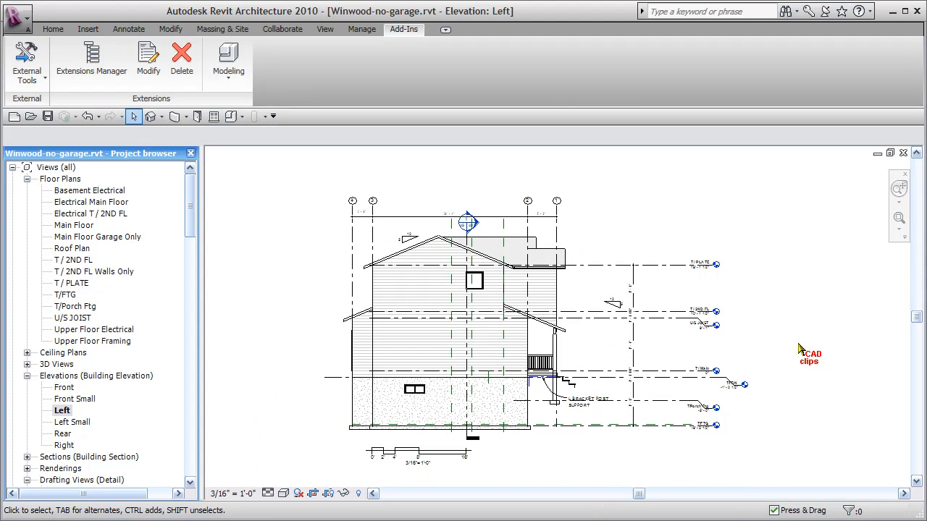
pyautogui.click(328, 493)
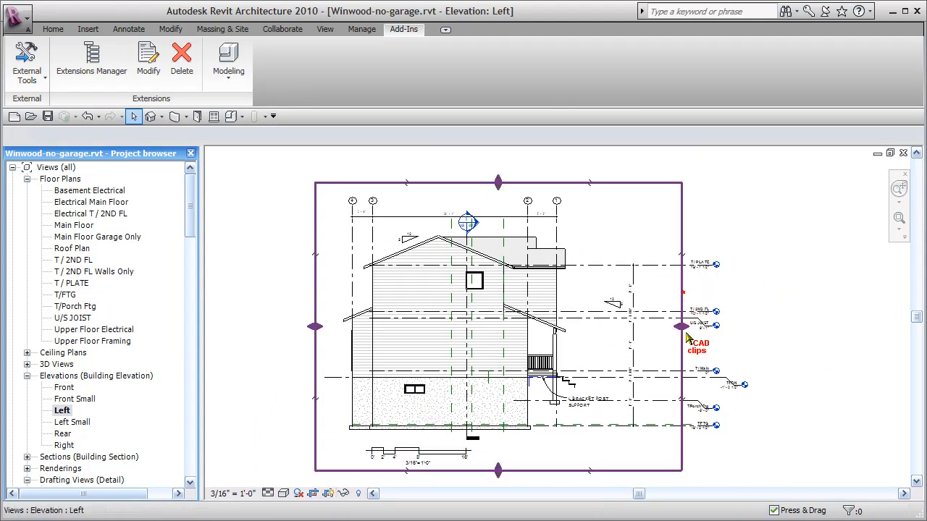
pyautogui.click(684, 333)
pyautogui.moveTo(681, 327); pyautogui.dragTo(653, 326)
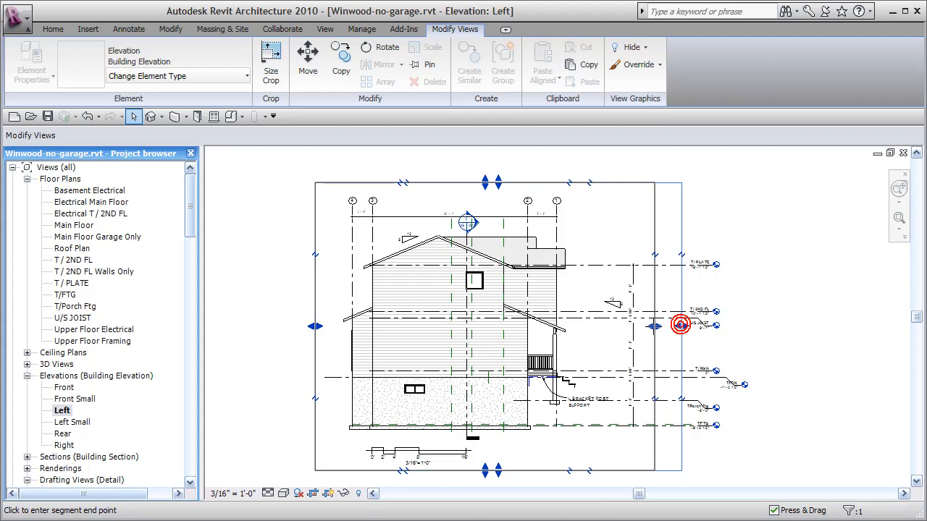
pyautogui.click(747, 333)
pyautogui.click(328, 493)
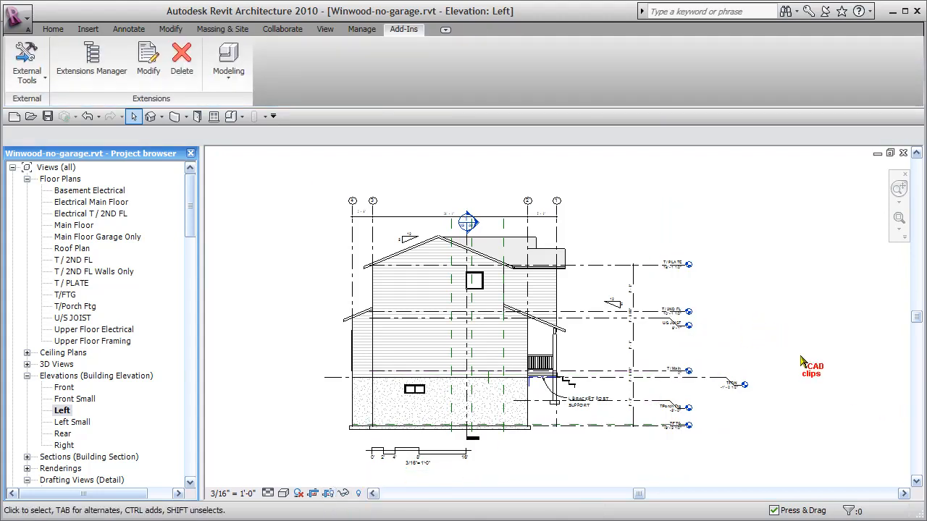
# - Place a 3/32" text note reading "BM" beside the porch, below the roof overhang
pyautogui.scroll(3, 589, 358)
pyautogui.scroll(2, 592, 362)
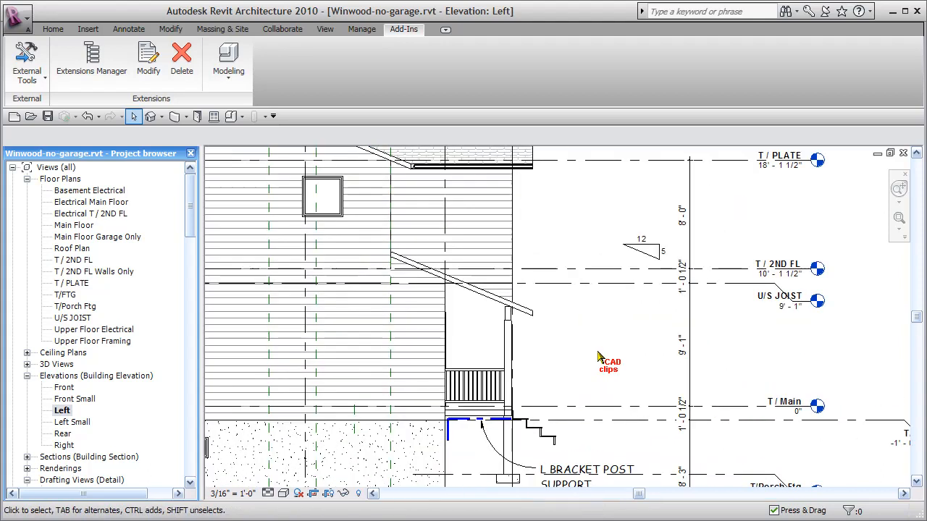
pyautogui.moveTo(590, 355); pyautogui.dragTo(577, 353, button='middle')
pyautogui.scroll(1, 546, 349)
pyautogui.scroll(1, 546, 352)
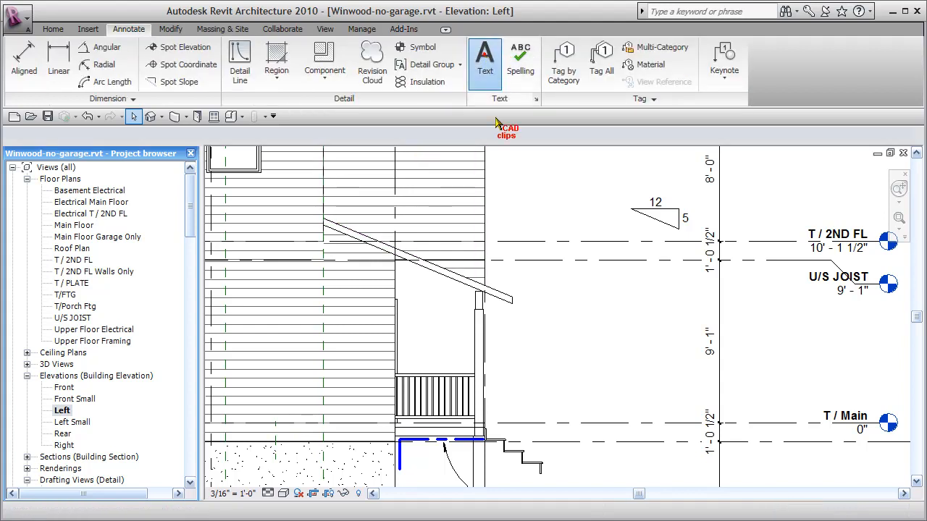
pyautogui.click(486, 60)
pyautogui.click(550, 321)
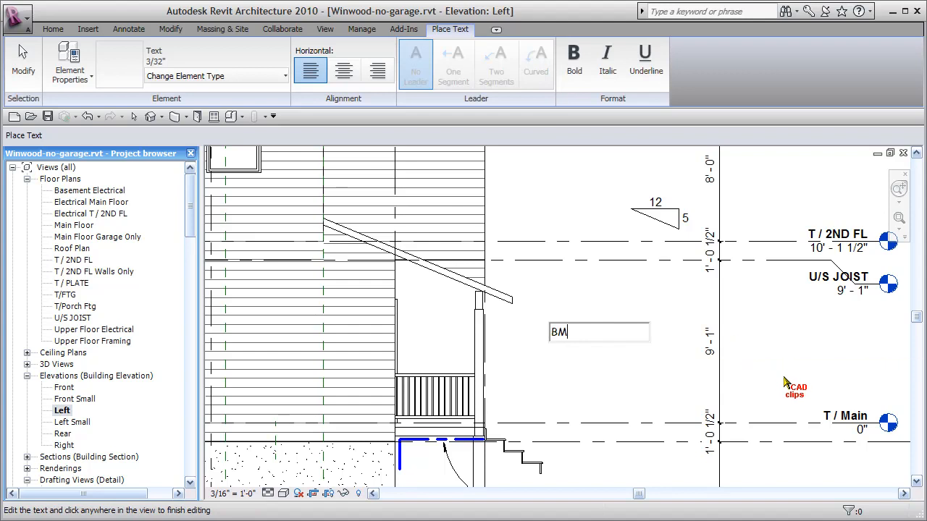
pyautogui.click(590, 372)
pyautogui.press('Escape')
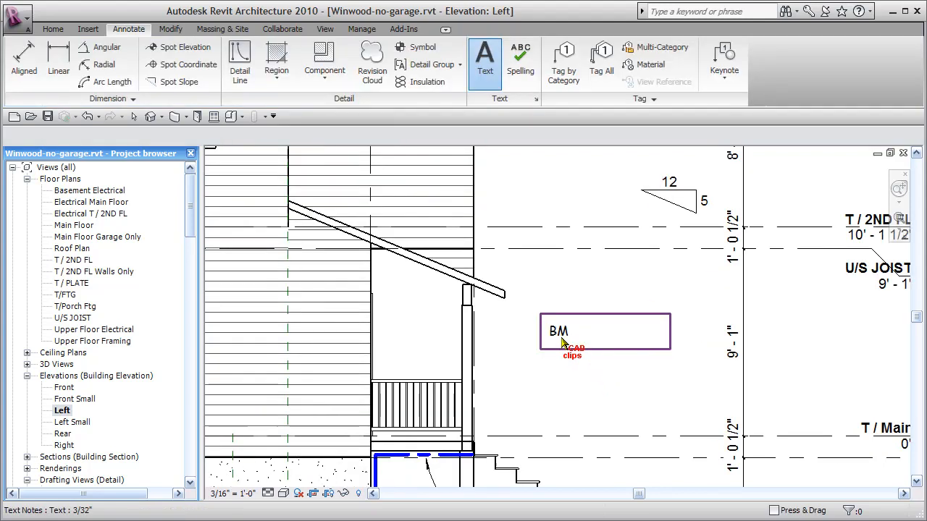
# - Narrow the BM note's text box and add a left arc leader pointing to the porch beam
pyautogui.scroll(2, 566, 337)
pyautogui.click(636, 355)
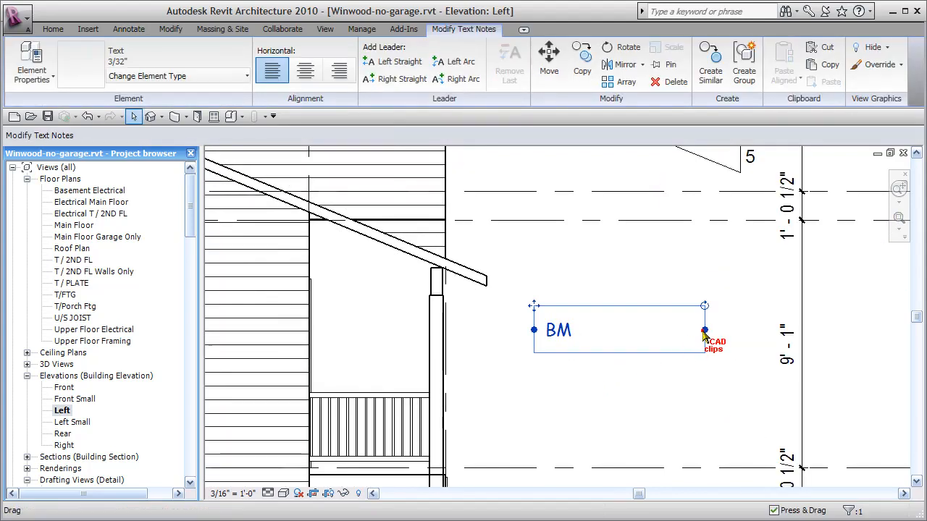
pyautogui.moveTo(709, 306); pyautogui.dragTo(621, 306)
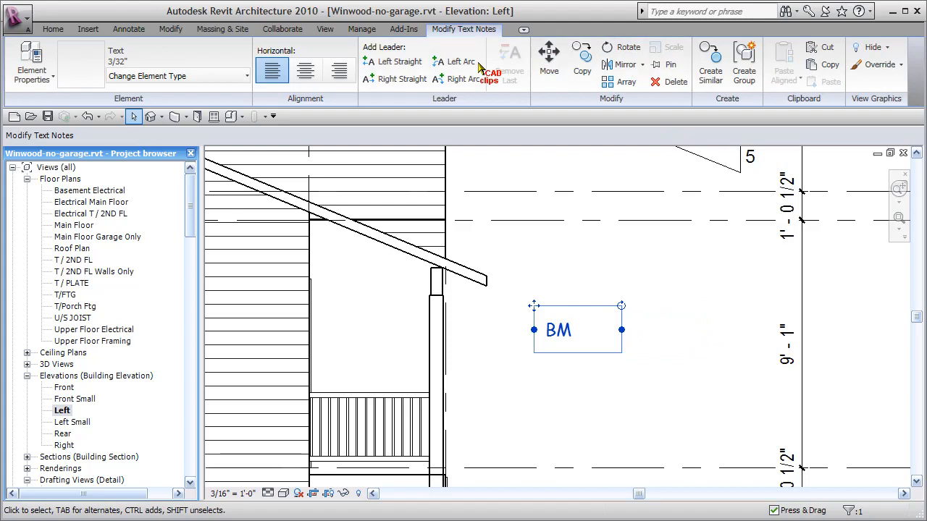
pyautogui.click(457, 62)
pyautogui.moveTo(388, 341); pyautogui.dragTo(439, 287)
pyautogui.click(577, 396)
# - Place a 3/32" text note reading "POSTS" below the BM note, without a leader
pyautogui.moveTo(555, 422)
pyautogui.mouseDown(button='middle')
pyautogui.moveTo(559, 393)
pyautogui.moveTo(548, 381)
pyautogui.mouseUp(button='middle')
pyautogui.click(479, 62)
pyautogui.moveTo(524, 340); pyautogui.dragTo(649, 377)
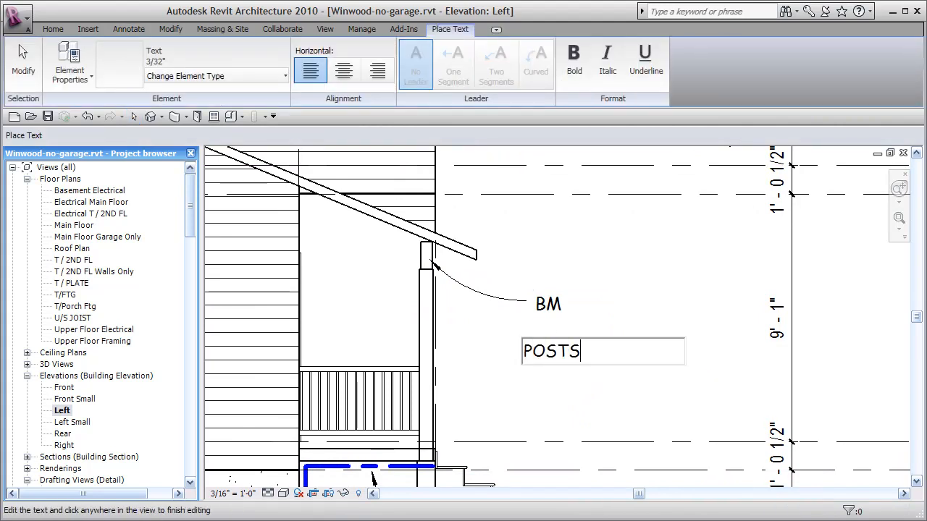
pyautogui.click(634, 255)
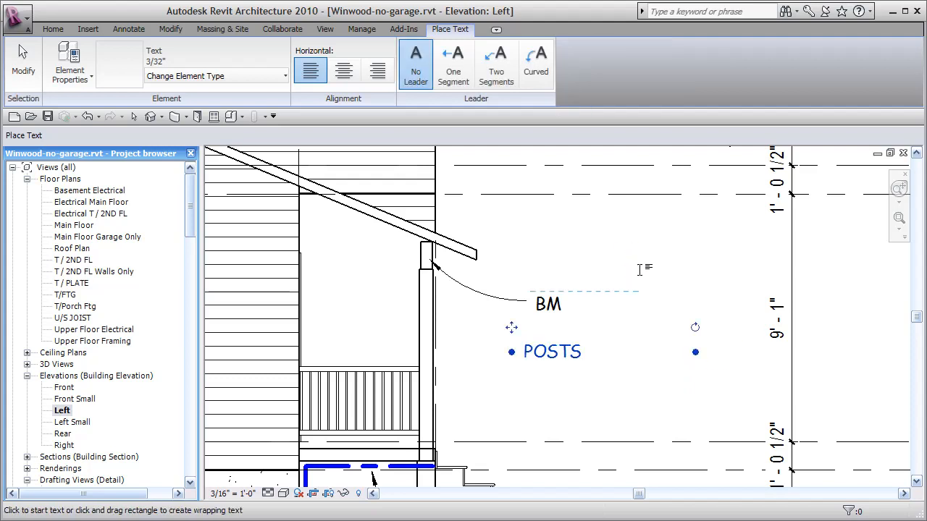
pyautogui.press('Escape')
pyautogui.press('Escape')
# - Open the Main Floor plan view
pyautogui.click(73, 225)
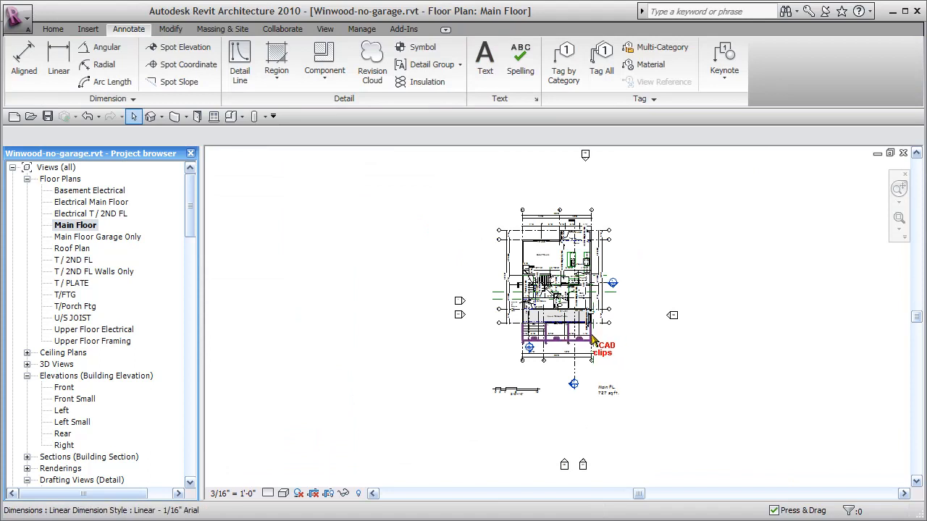
# - Check the porch post label in the floor plan, then change the Left elevation's POSTS note to read "P4 POSTS"
pyautogui.scroll(5, 589, 339)
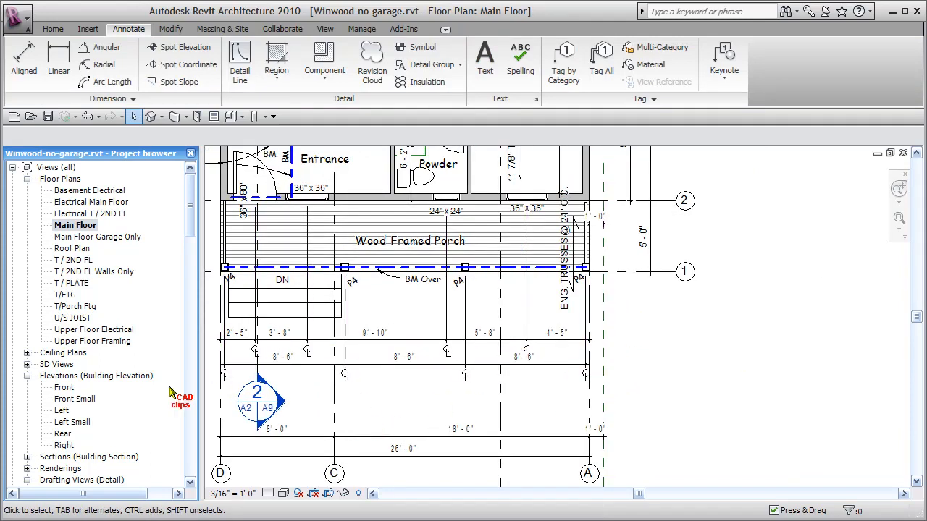
pyautogui.doubleClick(72, 410)
pyautogui.click(568, 359)
pyautogui.click(579, 353)
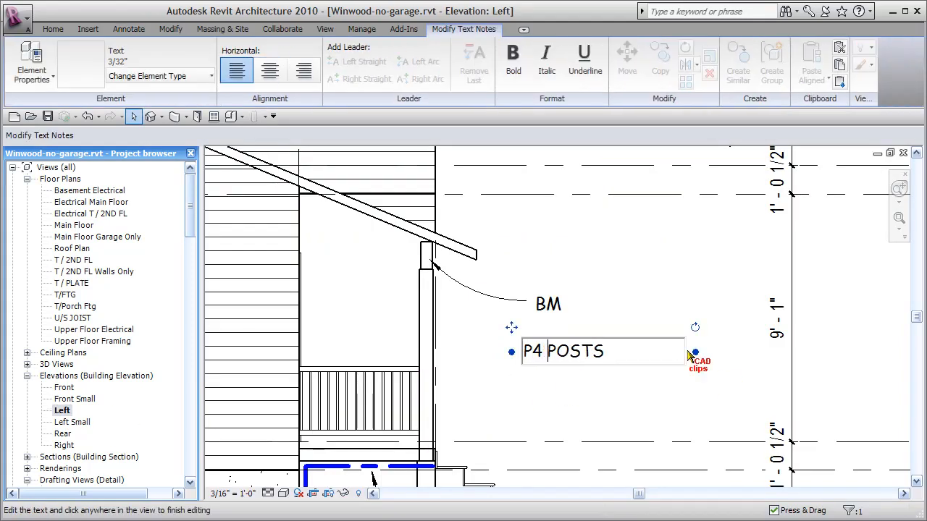
pyautogui.hotkey('ctrl', 'a')
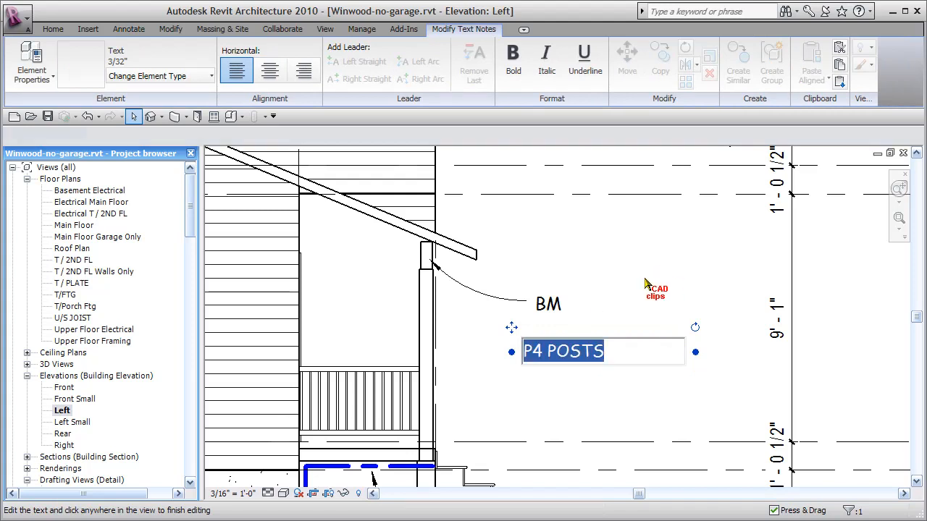
pyautogui.click(640, 291)
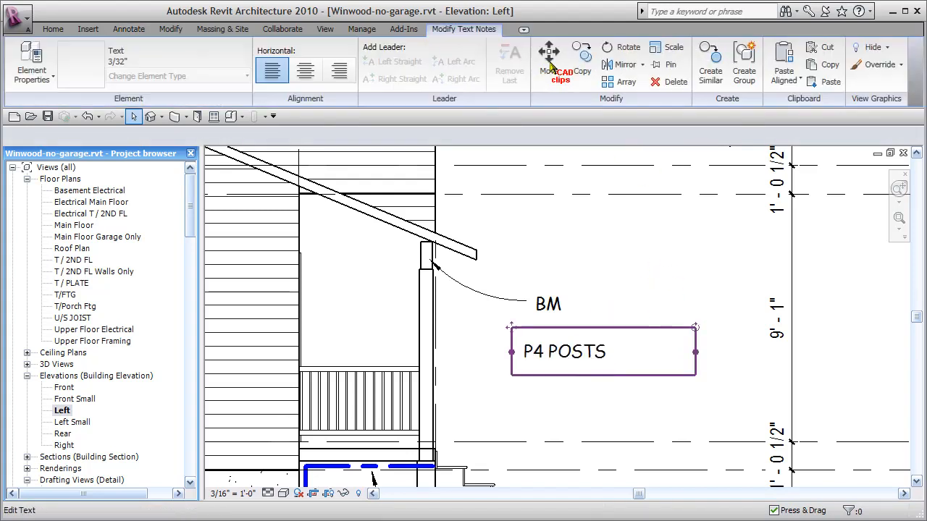
# - Add a left arc leader from the P4 POSTS note to the porch post
pyautogui.click(455, 64)
pyautogui.moveTo(367, 368); pyautogui.dragTo(432, 328)
pyautogui.click(497, 412)
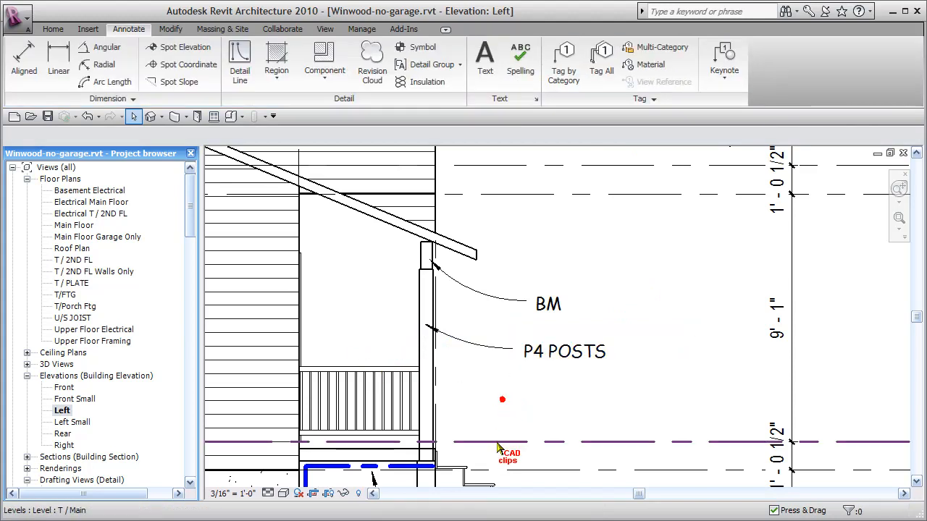
# - Delete the L BRACKET POST SUPPORT note and the blue dashed beam lines below the porch floor
pyautogui.scroll(-3, 496, 420)
pyautogui.moveTo(497, 422); pyautogui.dragTo(552, 369, button='middle')
pyautogui.scroll(-2, 488, 359)
pyautogui.moveTo(489, 359)
pyautogui.mouseDown(button='middle')
pyautogui.moveTo(566, 316)
pyautogui.moveTo(611, 357)
pyautogui.mouseUp(button='middle')
pyautogui.scroll(-1, 626, 268)
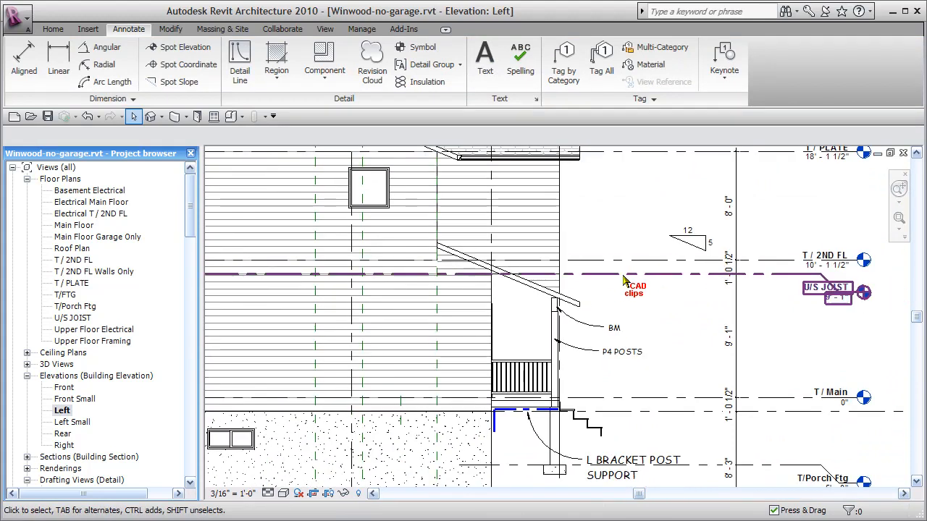
pyautogui.moveTo(627, 272); pyautogui.dragTo(533, 297, button='middle')
pyautogui.scroll(3, 507, 377)
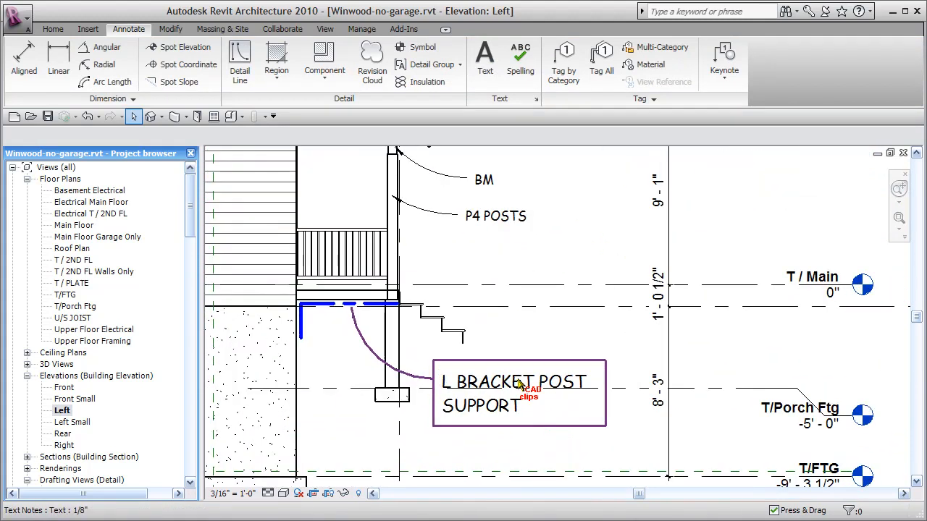
pyautogui.click(518, 384)
pyautogui.press('Delete')
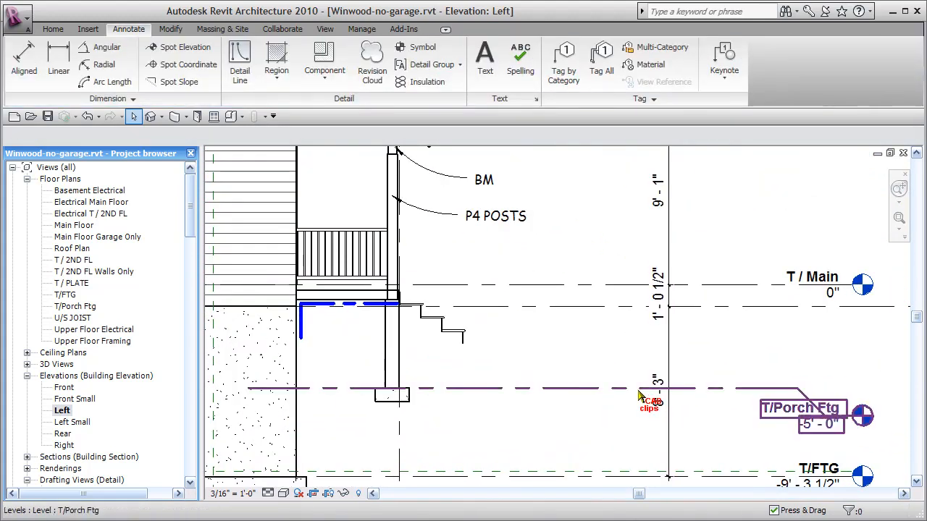
pyautogui.click(357, 354)
pyautogui.press('Delete')
pyautogui.click(302, 332)
pyautogui.press('Delete')
# - Nudge the corner porch column slightly inward from the deck edge in the Main Floor plan, and return to the Left elevation
pyautogui.moveTo(475, 355); pyautogui.dragTo(498, 366, button='middle')
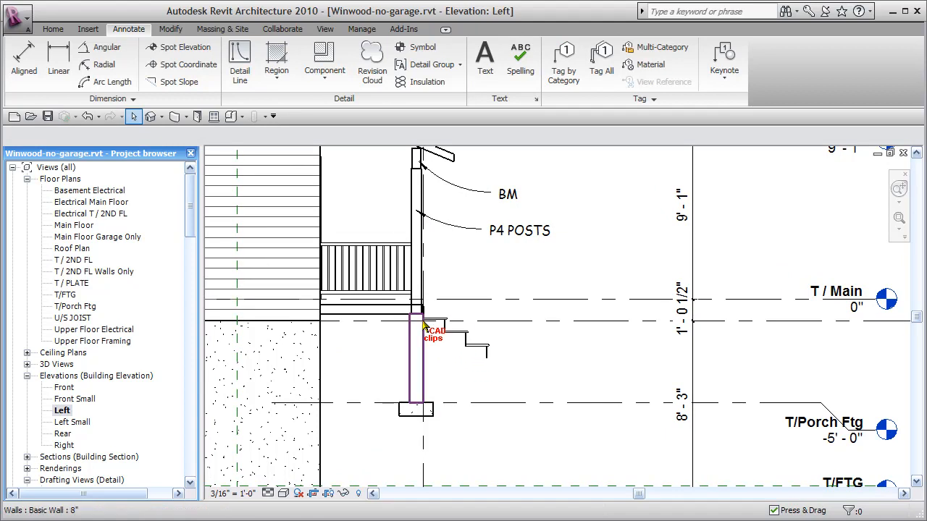
pyautogui.scroll(3, 426, 327)
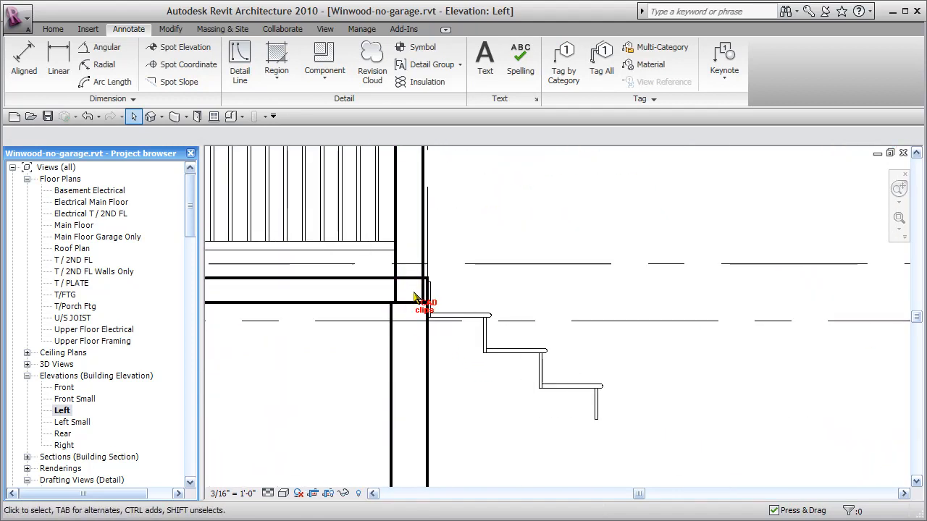
pyautogui.moveTo(572, 324); pyautogui.dragTo(620, 336, button='middle')
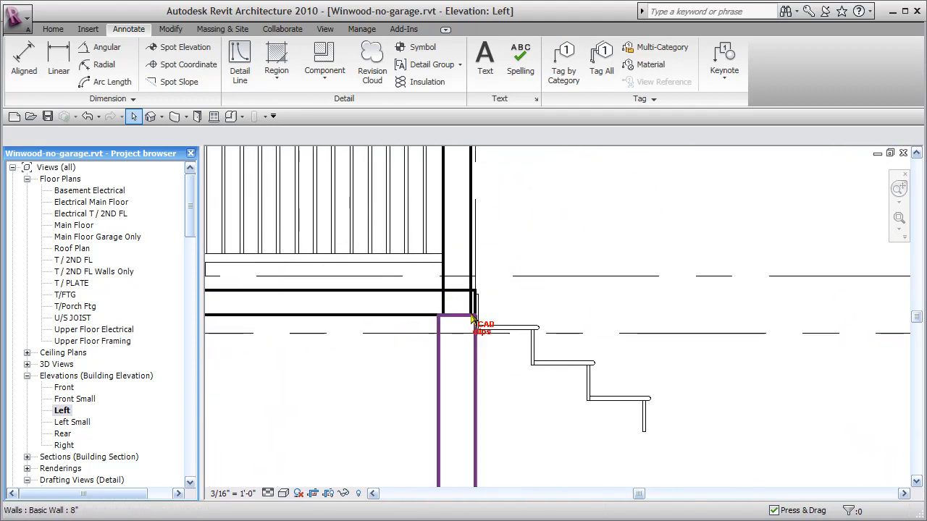
pyautogui.moveTo(475, 314); pyautogui.dragTo(579, 330, button='middle')
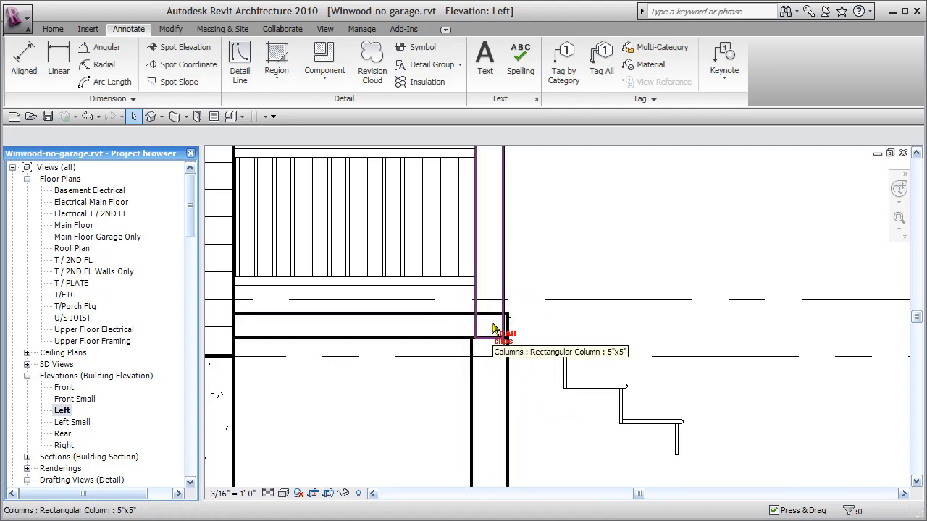
pyautogui.doubleClick(85, 226)
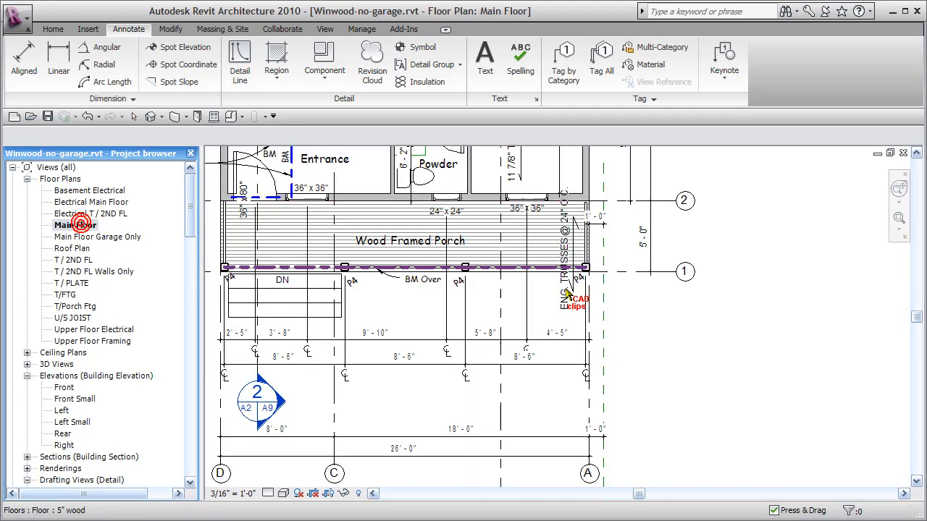
pyautogui.moveTo(413, 345); pyautogui.dragTo(556, 406, button='middle')
pyautogui.scroll(5, 369, 328)
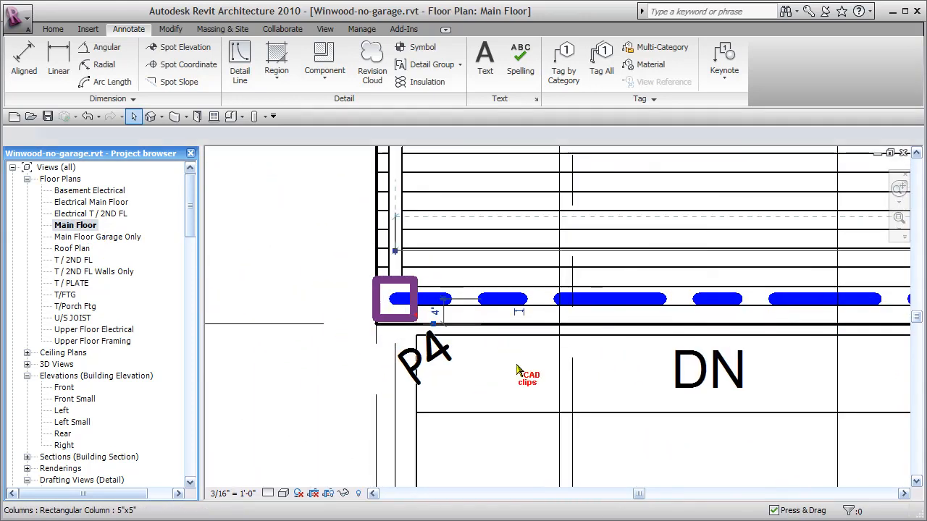
pyautogui.click(419, 317)
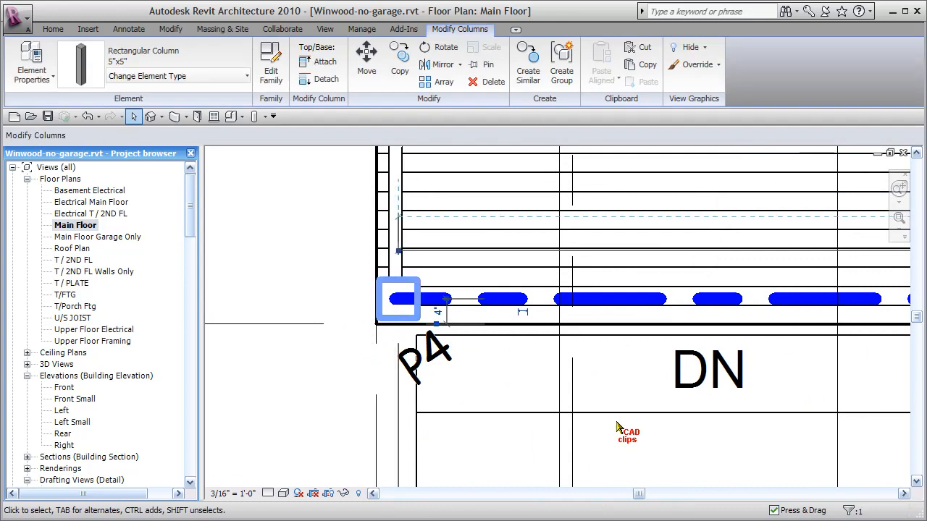
pyautogui.click(313, 471)
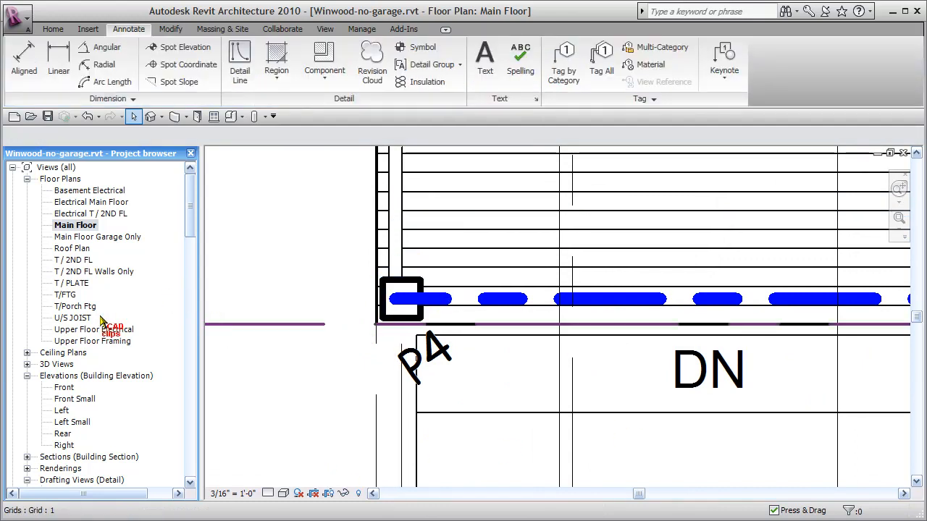
pyautogui.doubleClick(63, 411)
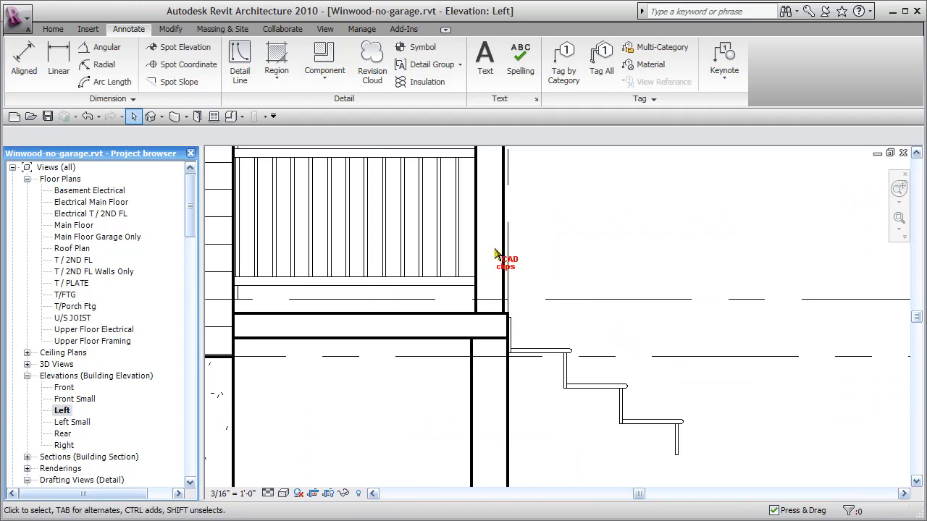
# - Draw a horizontal Wide Lines detail line about 45'-6" long across the foundation, extending past the porch stairs as the grade line
pyautogui.scroll(-4, 590, 384)
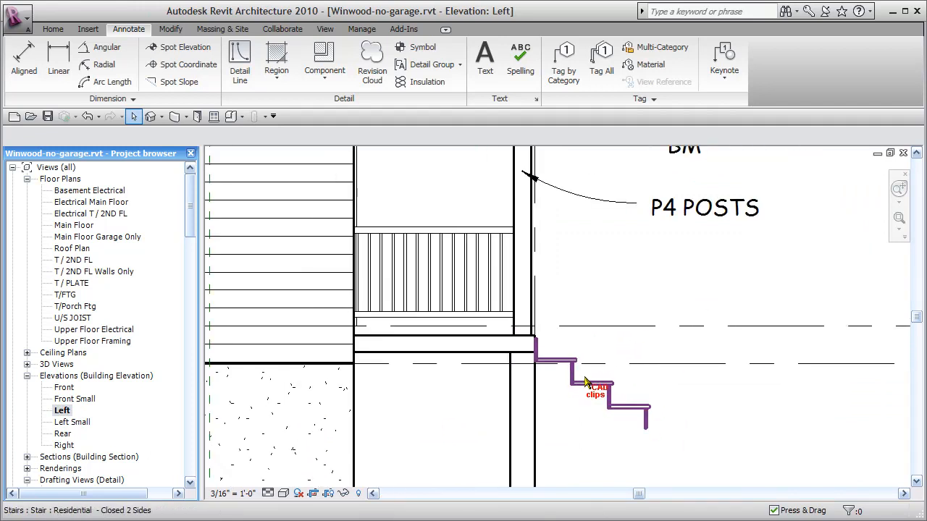
pyautogui.scroll(-3, 590, 384)
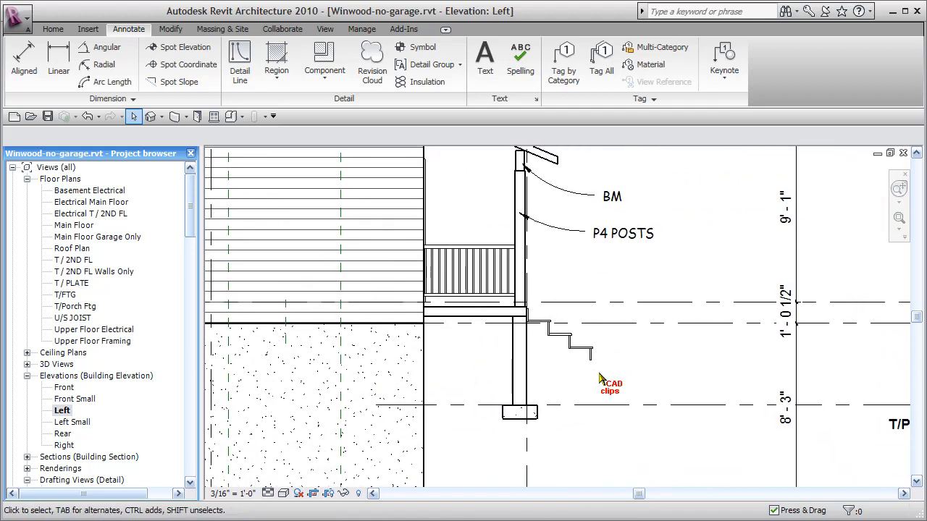
pyautogui.scroll(-1, 598, 379)
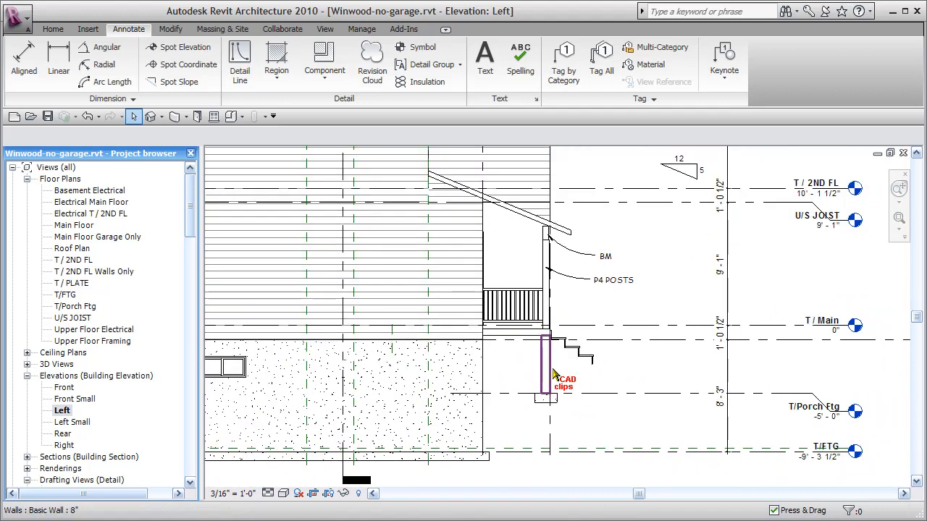
pyautogui.moveTo(572, 448)
pyautogui.mouseDown(button='middle')
pyautogui.moveTo(682, 455)
pyautogui.moveTo(694, 442)
pyautogui.mouseUp(button='middle')
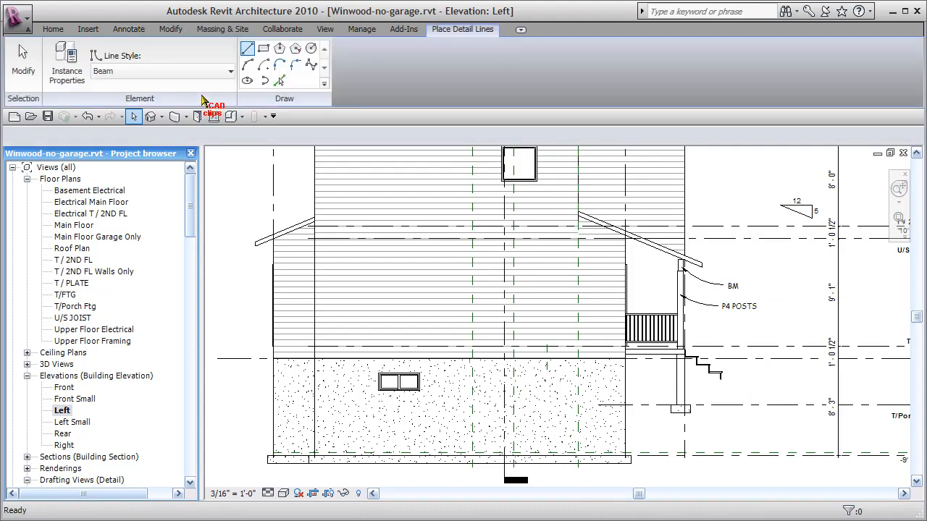
pyautogui.click(231, 72)
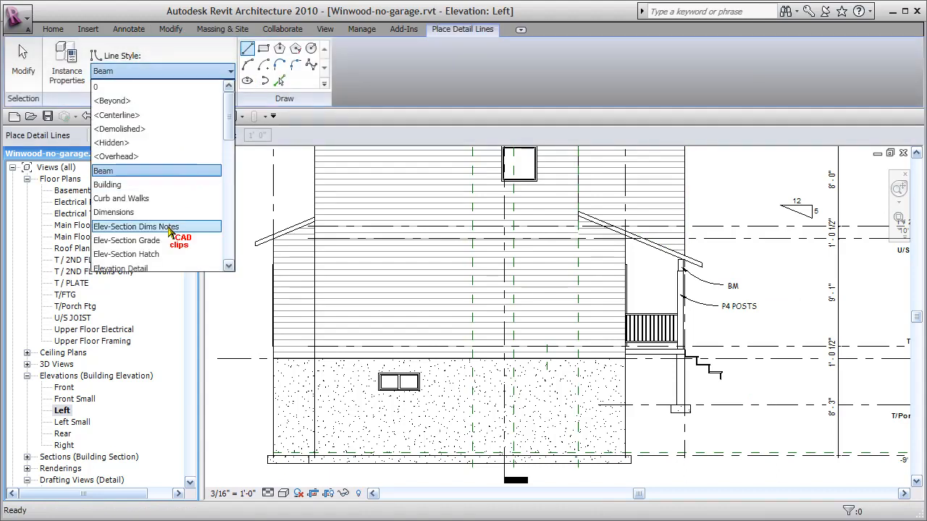
pyautogui.moveTo(230, 145); pyautogui.dragTo(233, 261)
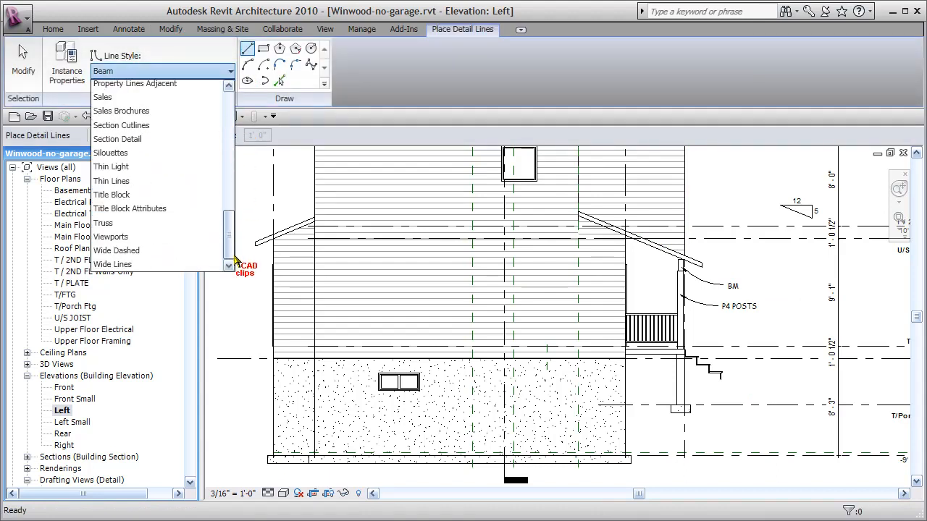
pyautogui.click(125, 265)
pyautogui.click(241, 375)
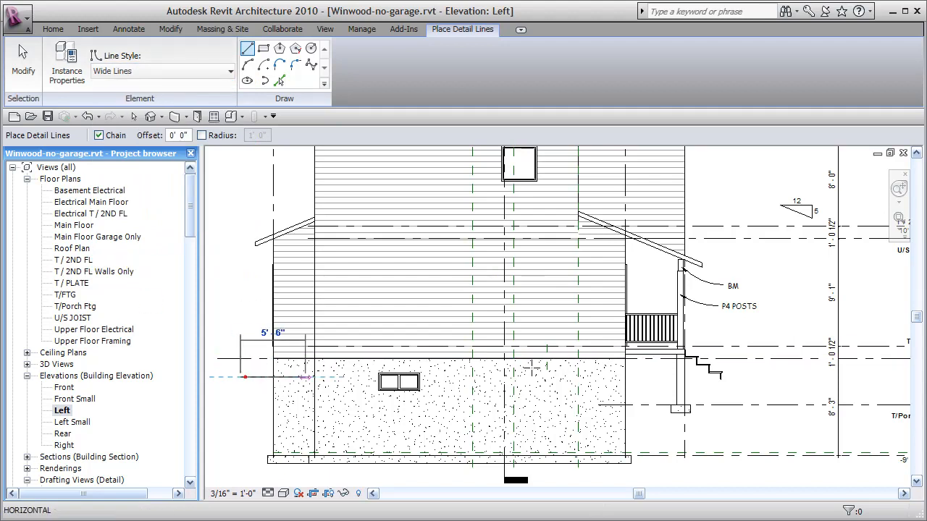
pyautogui.scroll(3, 747, 377)
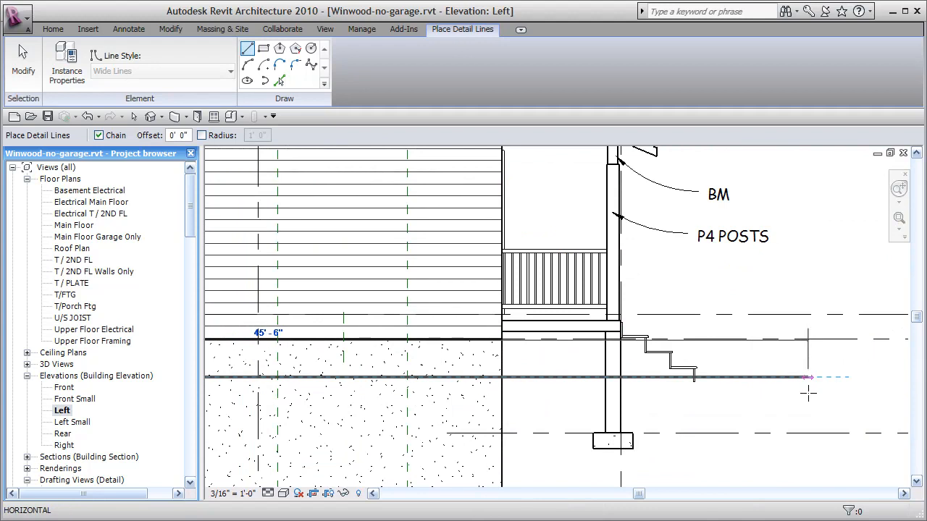
pyautogui.click(808, 384)
pyautogui.press('Escape')
pyautogui.press('Escape')
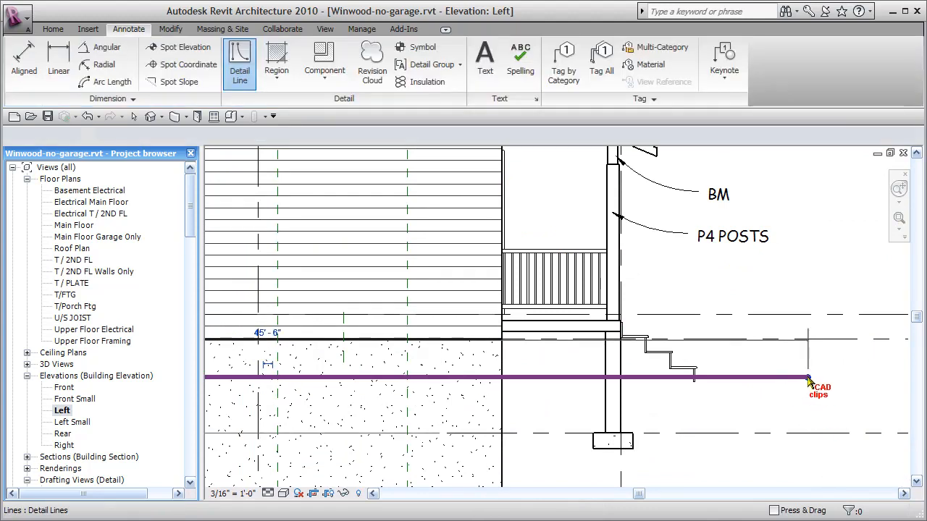
# - Lower the grade line's porch-side end to slope it slightly, and nudge the line up to the bottom of the stairs
pyautogui.click(808, 380)
pyautogui.moveTo(809, 378); pyautogui.dragTo(813, 410)
pyautogui.click(697, 440)
pyautogui.press('Up')
pyautogui.press('Up')
pyautogui.press('Up')
pyautogui.press('Up')
pyautogui.press('Up')
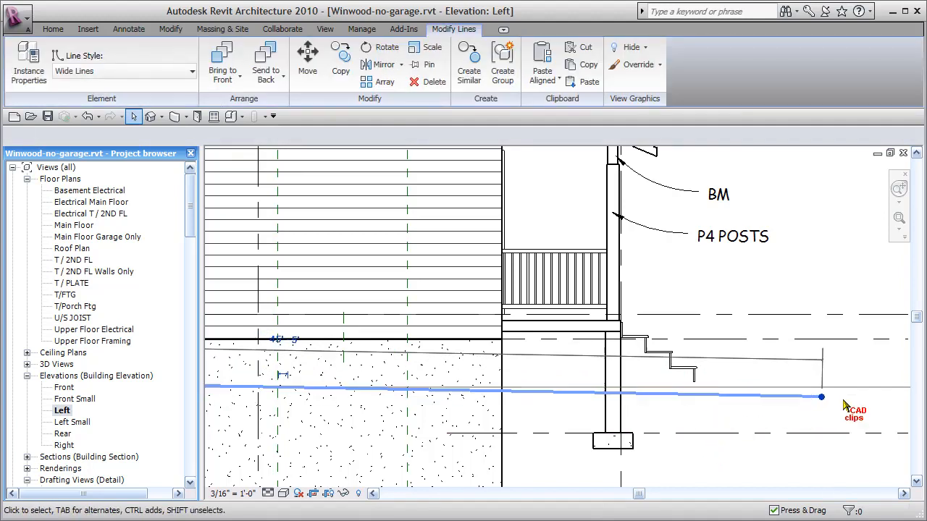
pyautogui.press('Up')
pyautogui.press('Up')
pyautogui.press('Up')
pyautogui.press('Up')
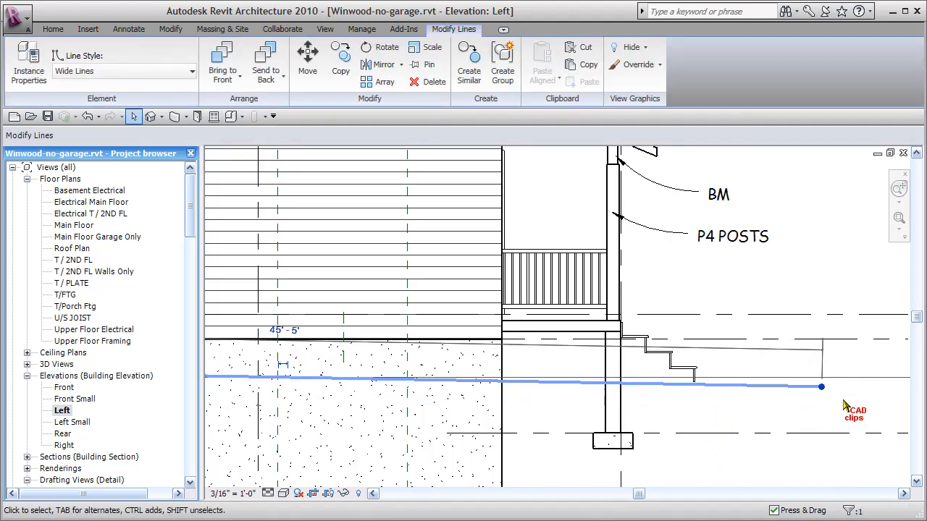
pyautogui.press('Escape')
# - Place a 3/32" text note reading "FIN. GRADE" above the grade line beside the porch stairs, without a leader
pyautogui.moveTo(789, 382); pyautogui.dragTo(565, 397, button='middle')
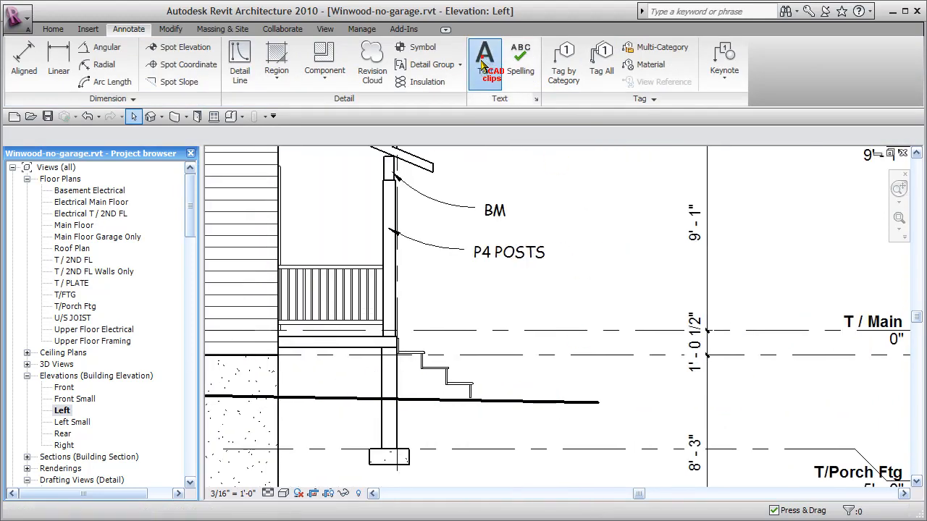
pyautogui.click(485, 69)
pyautogui.moveTo(570, 312); pyautogui.dragTo(655, 325)
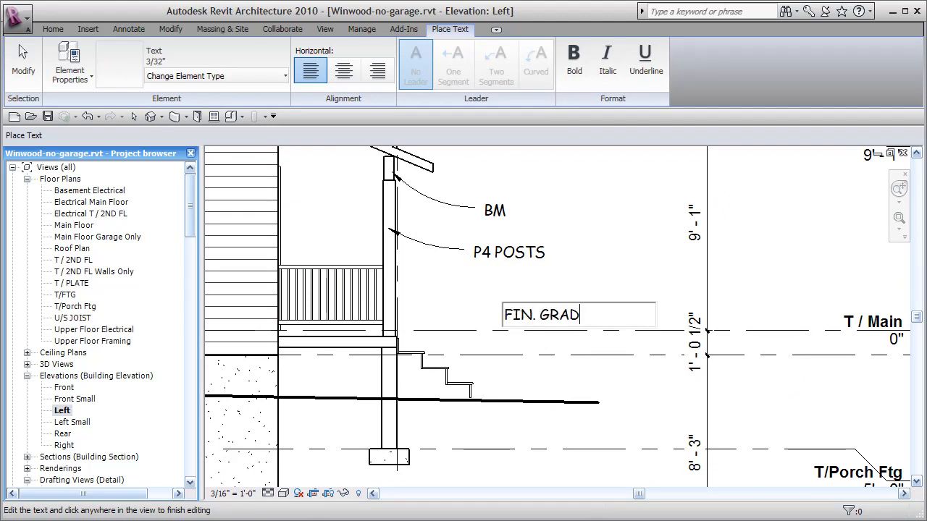
pyautogui.click(636, 182)
# - Add a left arc leader to the FIN. GRADE note and shape it to point at the grade line just past the stairs
pyautogui.click(585, 306)
pyautogui.click(456, 62)
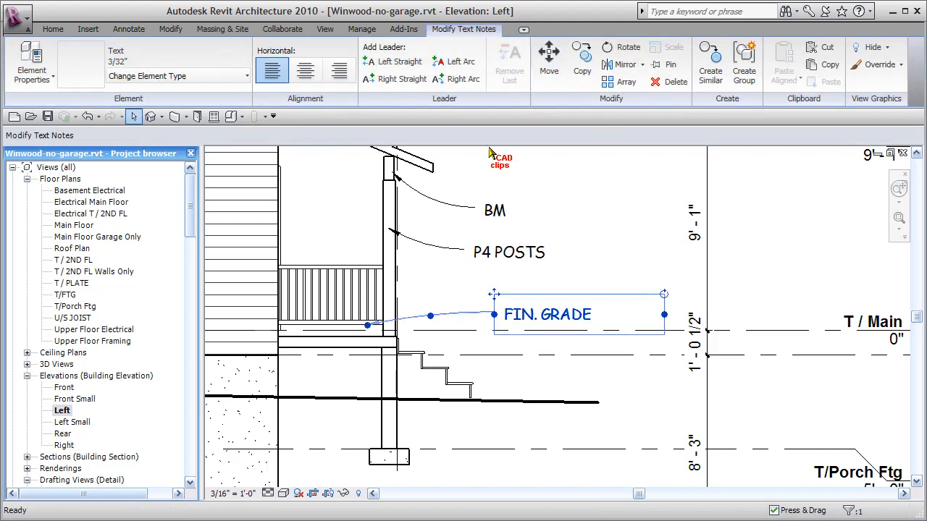
pyautogui.moveTo(403, 319); pyautogui.dragTo(447, 402)
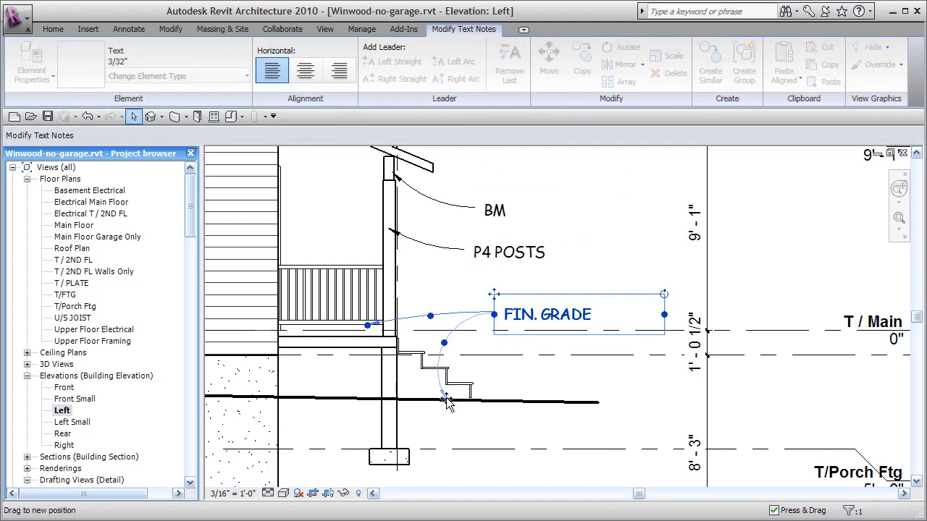
pyautogui.moveTo(463, 370); pyautogui.dragTo(484, 381)
pyautogui.click(571, 391)
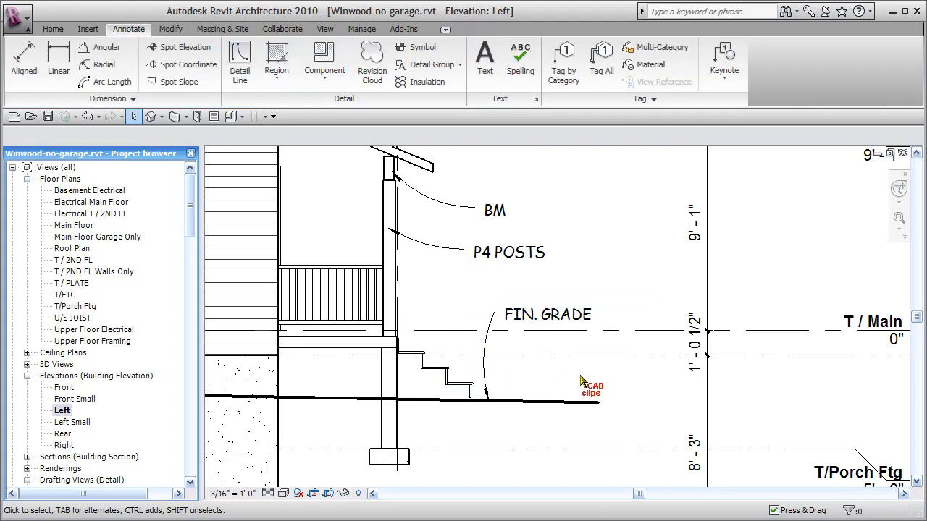
pyautogui.scroll(-5, 582, 383)
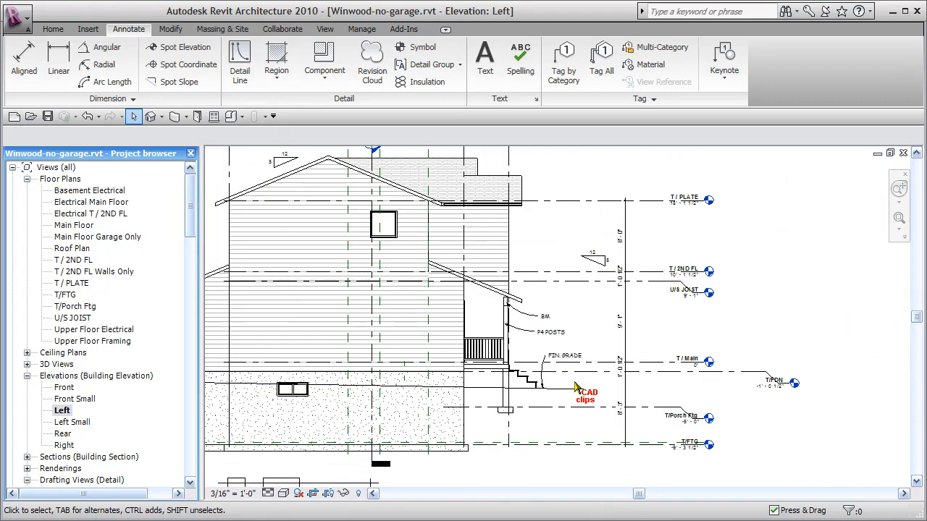
pyautogui.moveTo(465, 280); pyautogui.dragTo(557, 308, button='middle')
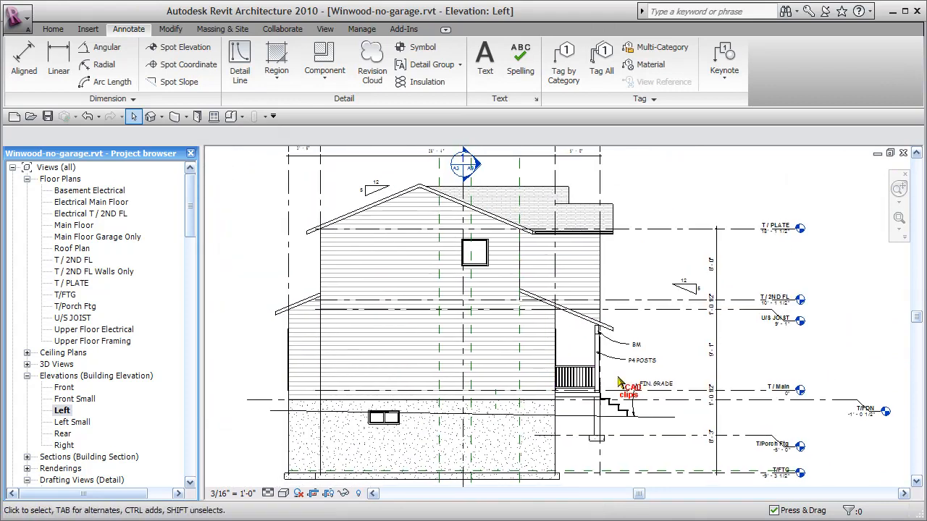
# - Copy the sloped grade line from the Left elevation and paste it aligned to the current view in Left Small
pyautogui.scroll(-2, 640, 386)
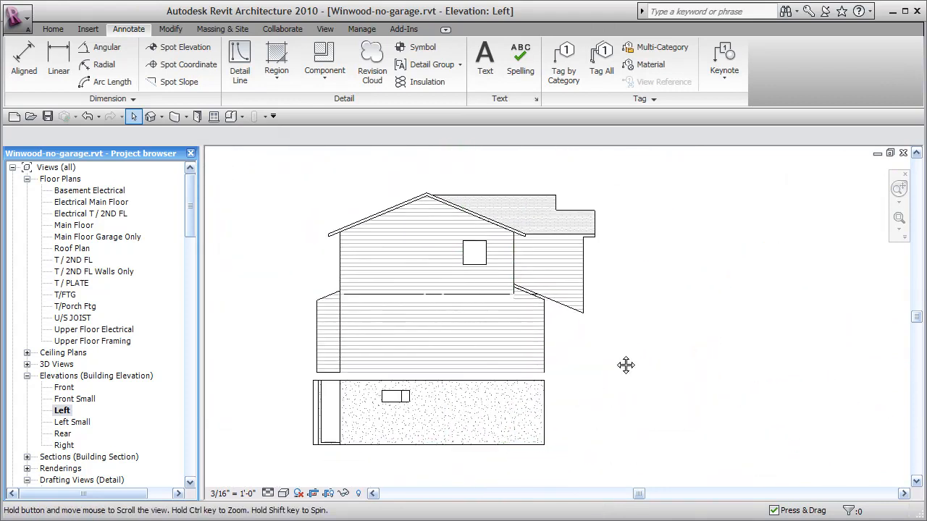
pyautogui.doubleClick(74, 399)
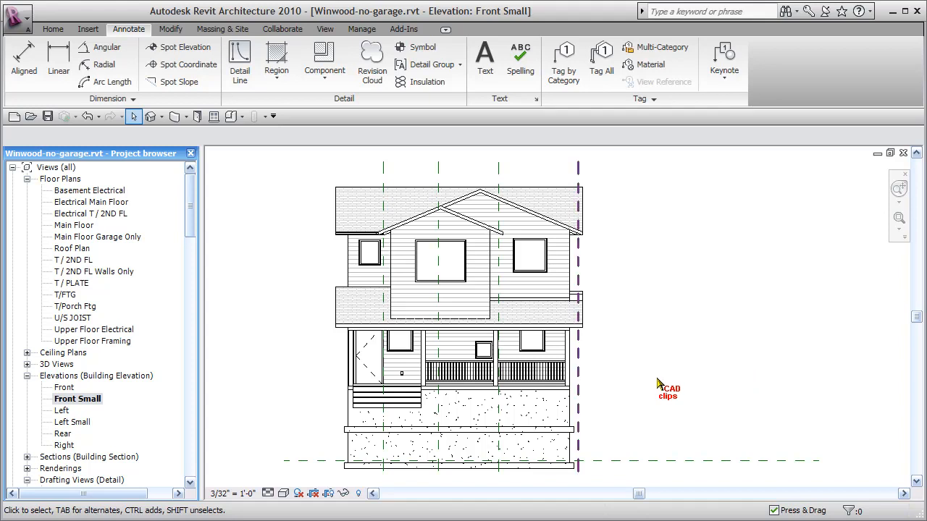
pyautogui.doubleClick(75, 423)
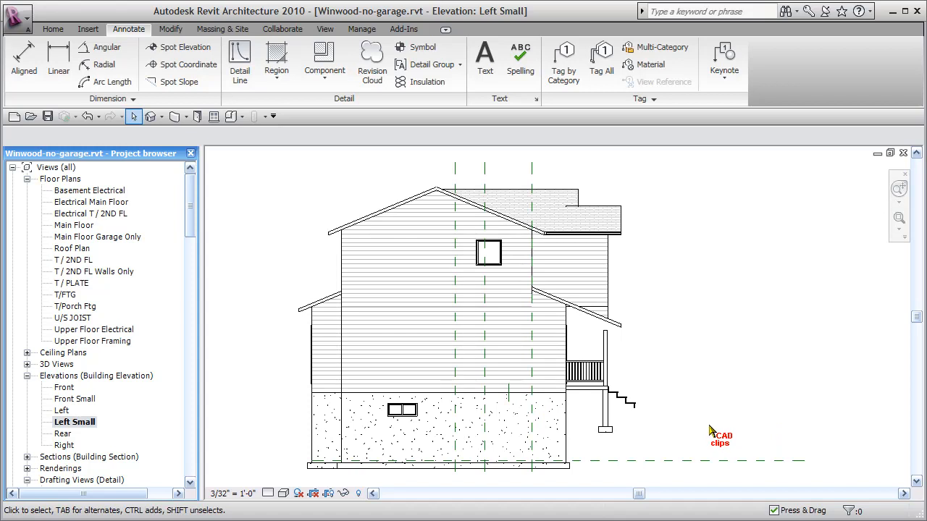
pyautogui.doubleClick(62, 410)
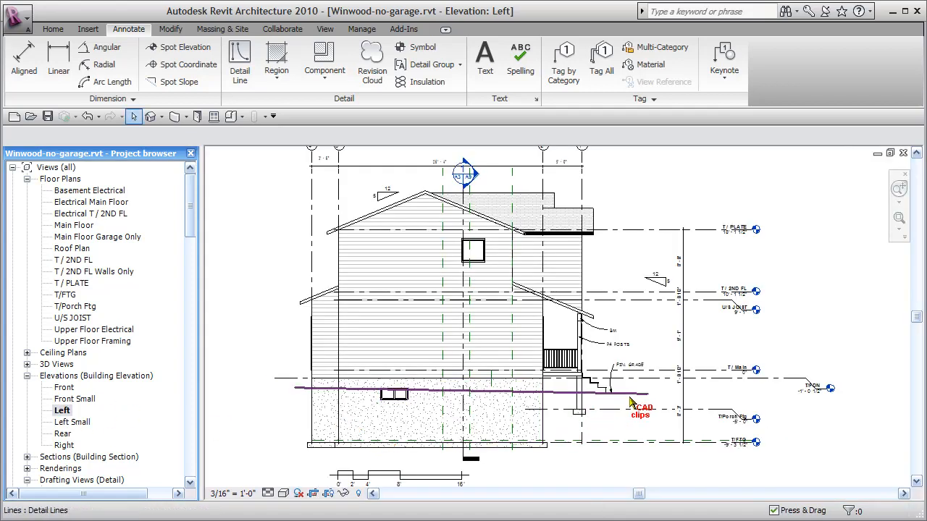
pyautogui.click(680, 434)
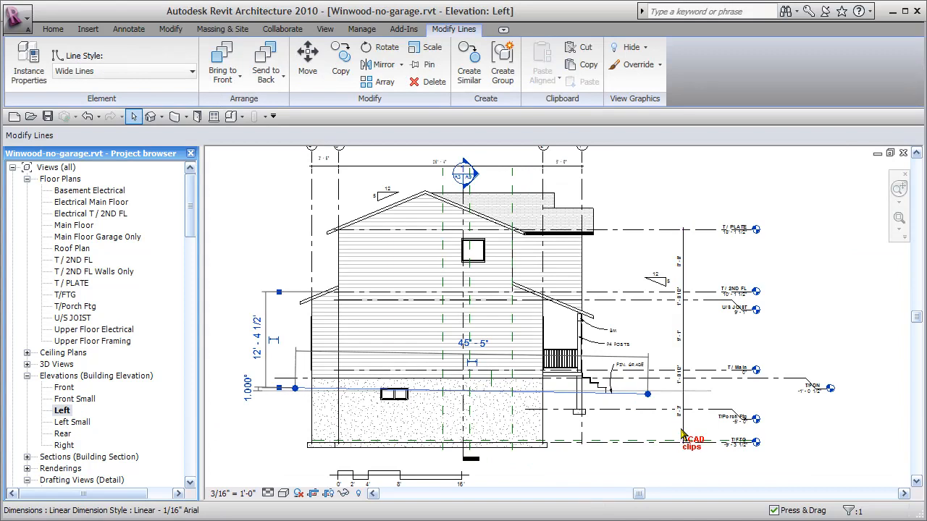
pyautogui.doubleClick(72, 422)
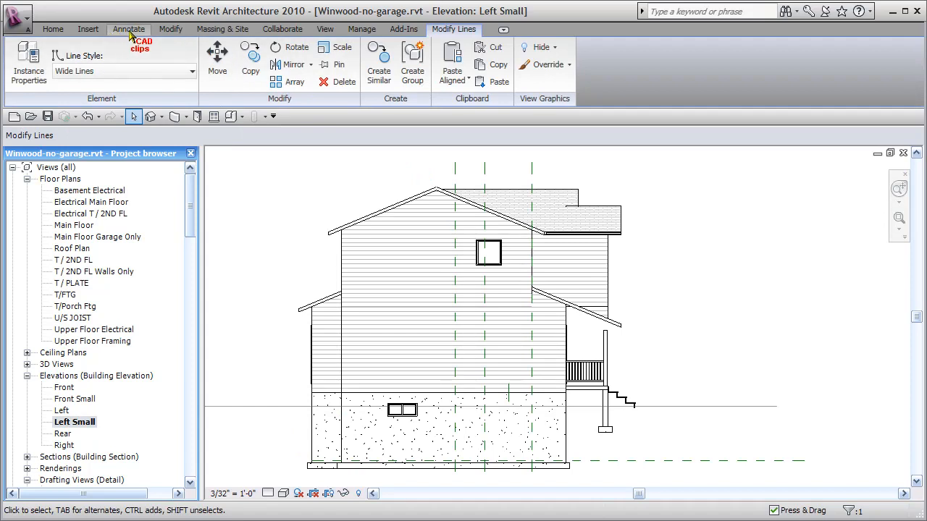
pyautogui.click(466, 78)
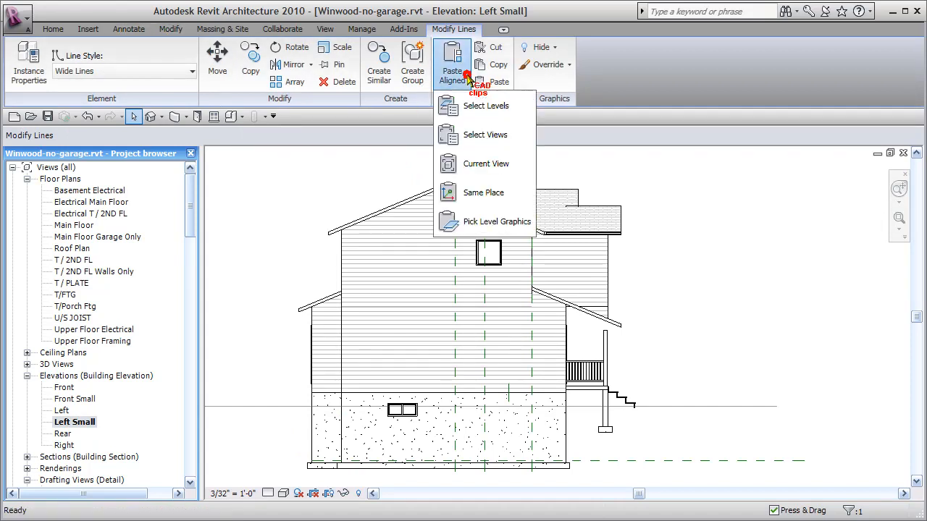
pyautogui.click(486, 164)
pyautogui.click(723, 300)
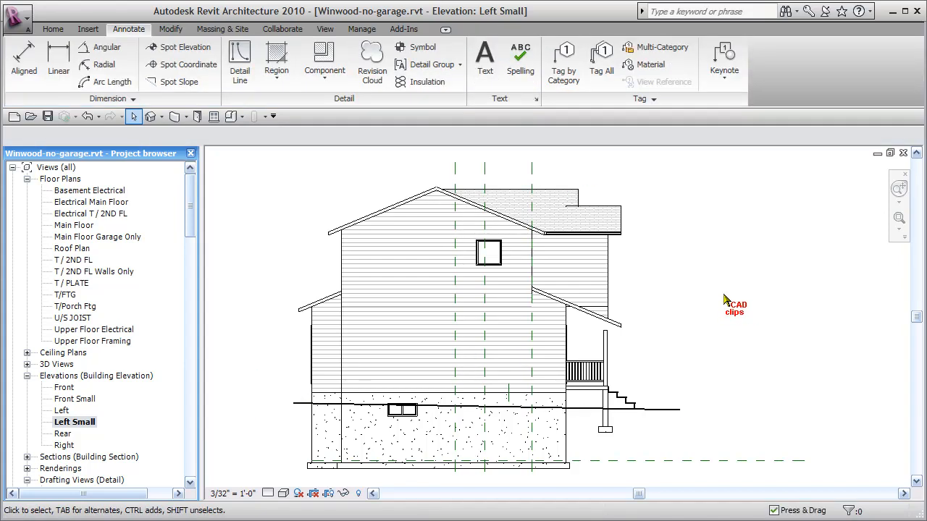
# - Open the Rear elevation and try to paste the copied grade line aligned into it
pyautogui.doubleClick(64, 433)
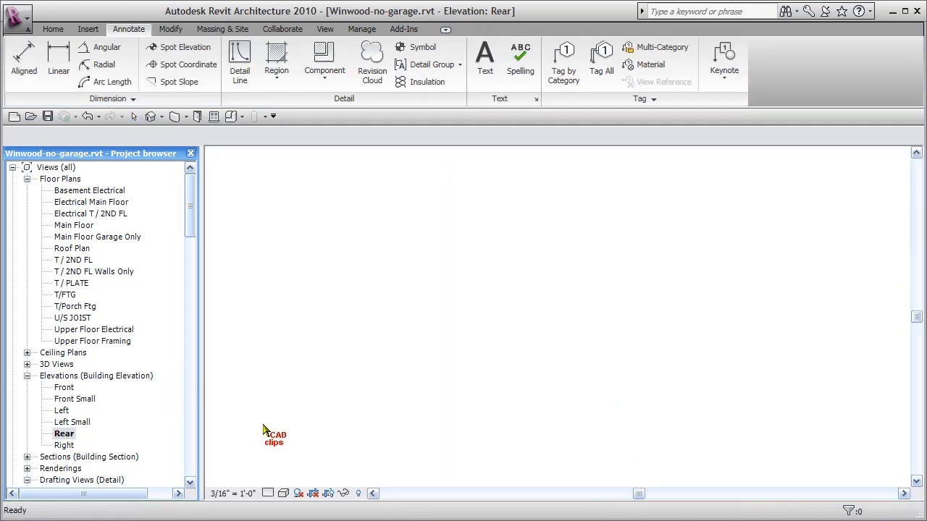
pyautogui.moveTo(489, 452); pyautogui.dragTo(360, 449, button='middle')
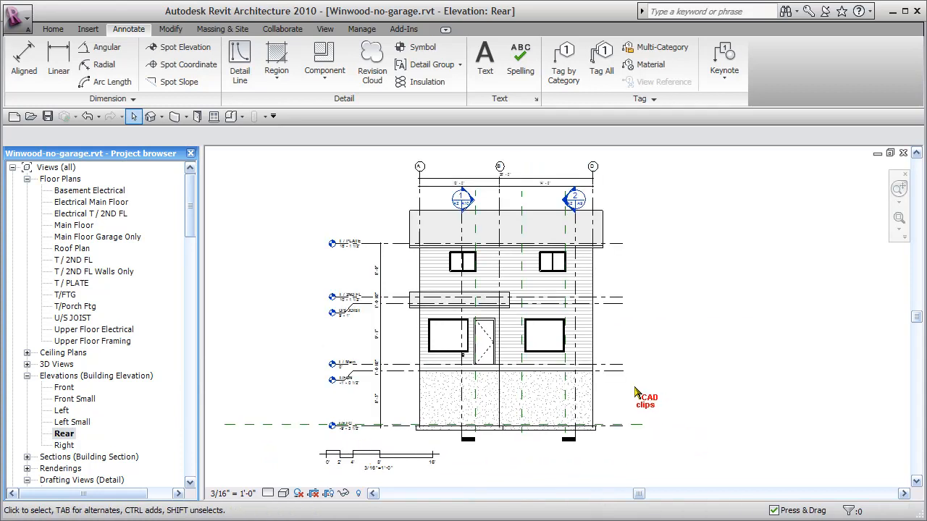
pyautogui.scroll(2, 636, 392)
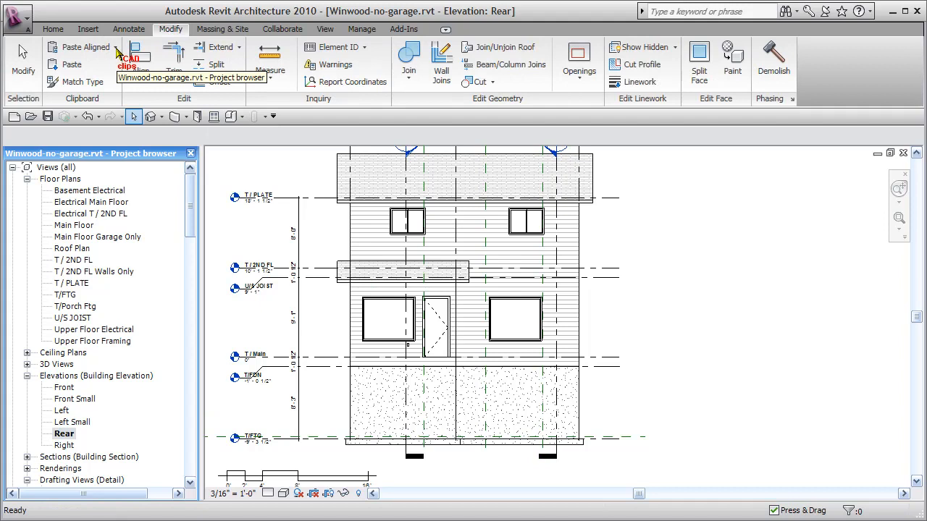
pyautogui.click(112, 48)
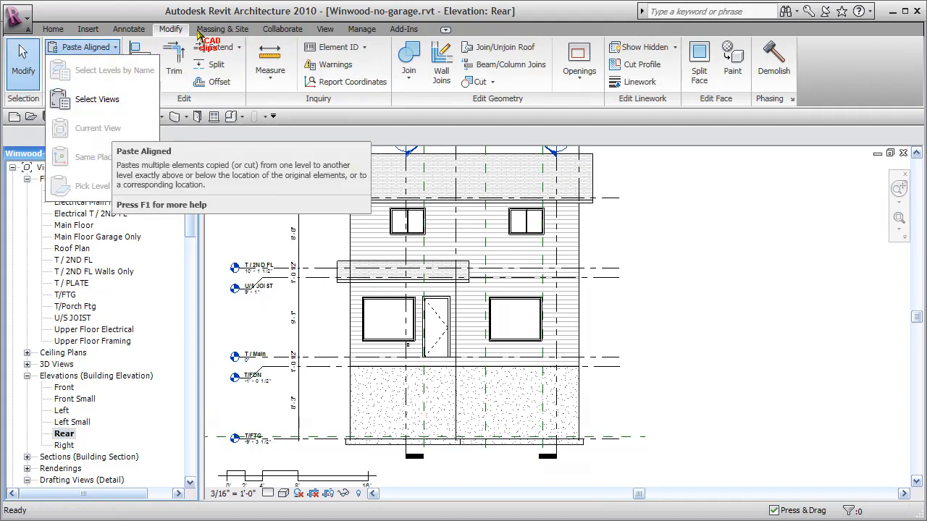
# - Draw a horizontal Wide Lines detail line across the rear foundation, just below its top edge and extending past both walls
pyautogui.click(129, 29)
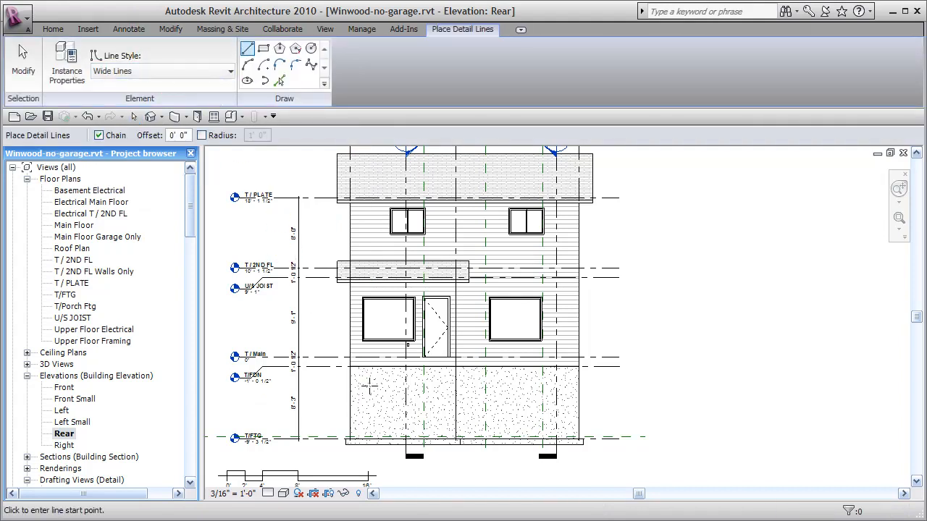
pyautogui.scroll(3, 373, 382)
pyautogui.click(310, 365)
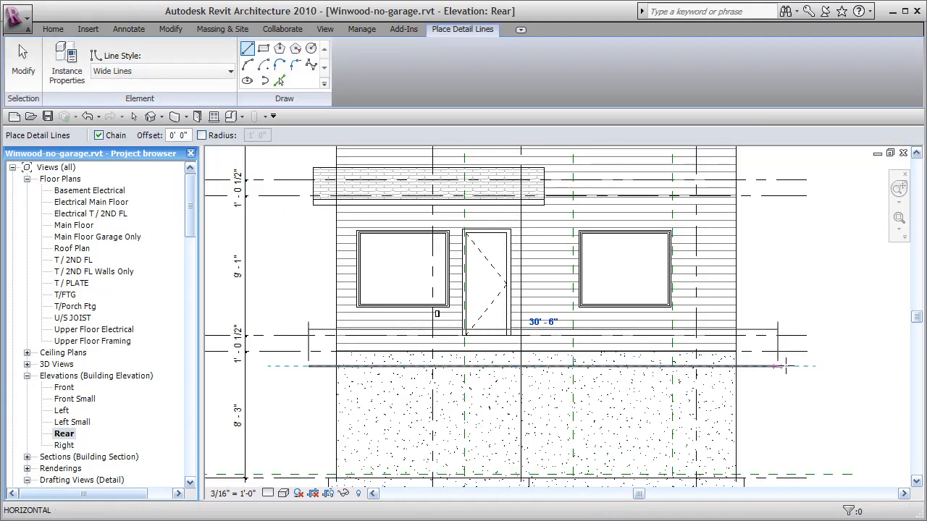
pyautogui.click(754, 410)
pyautogui.press('Escape')
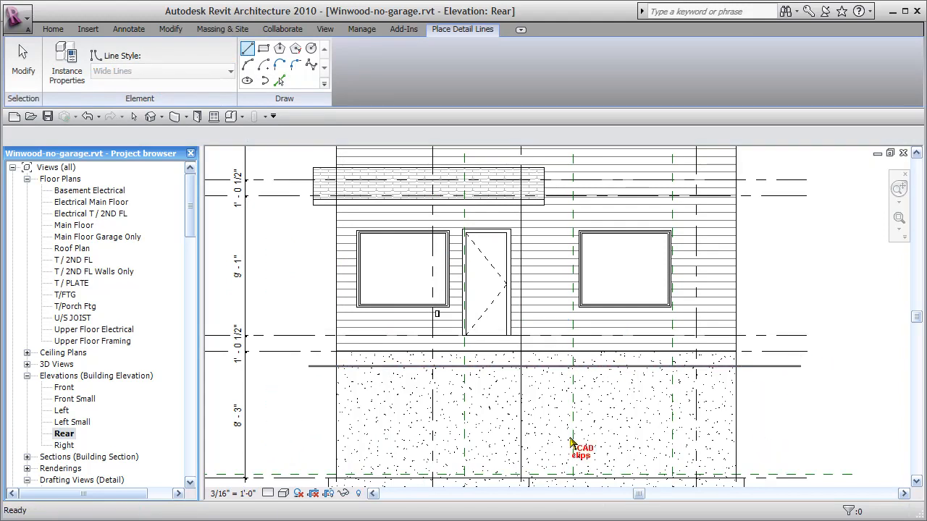
pyautogui.press('Escape')
pyautogui.scroll(-2, 775, 407)
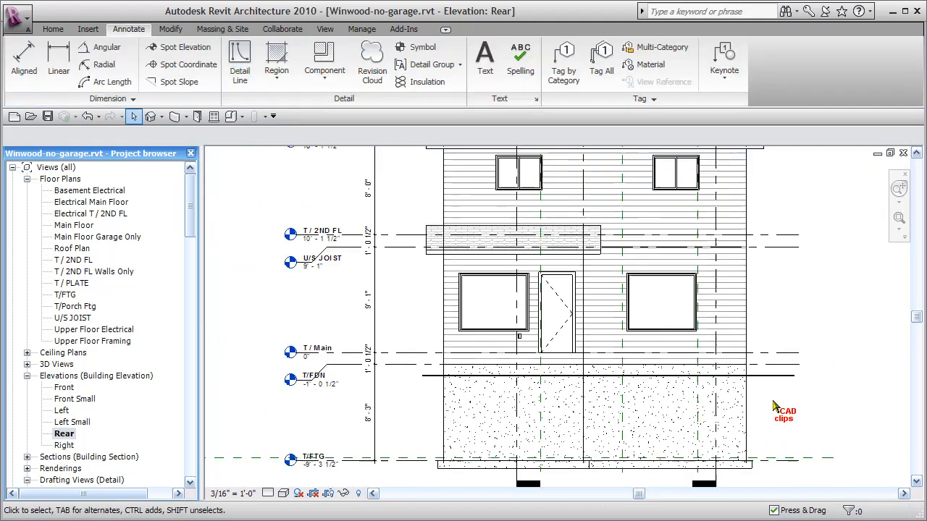
pyautogui.scroll(-1, 771, 406)
pyautogui.moveTo(732, 404); pyautogui.dragTo(638, 401, button='middle')
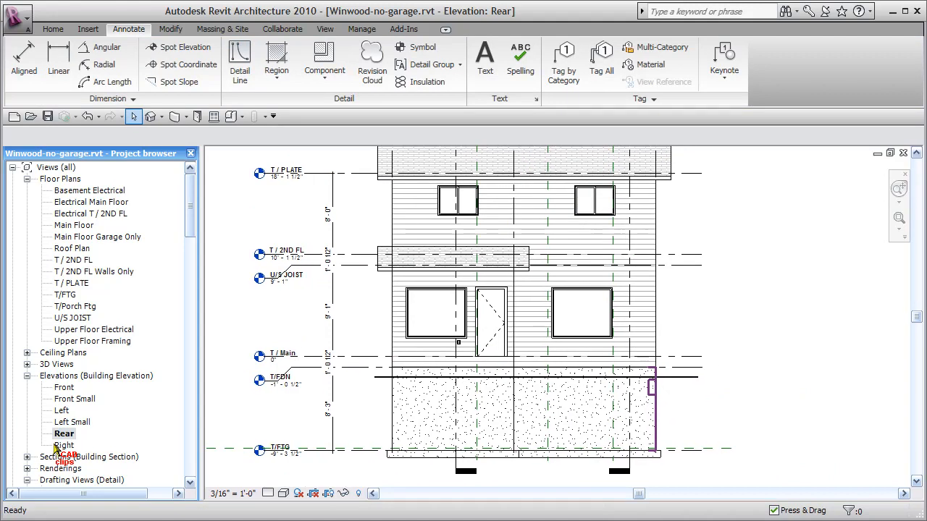
# - In the Right elevation, move the porch-side vertical level dimension string away from the level heads, closer to the house
pyautogui.doubleClick(61, 446)
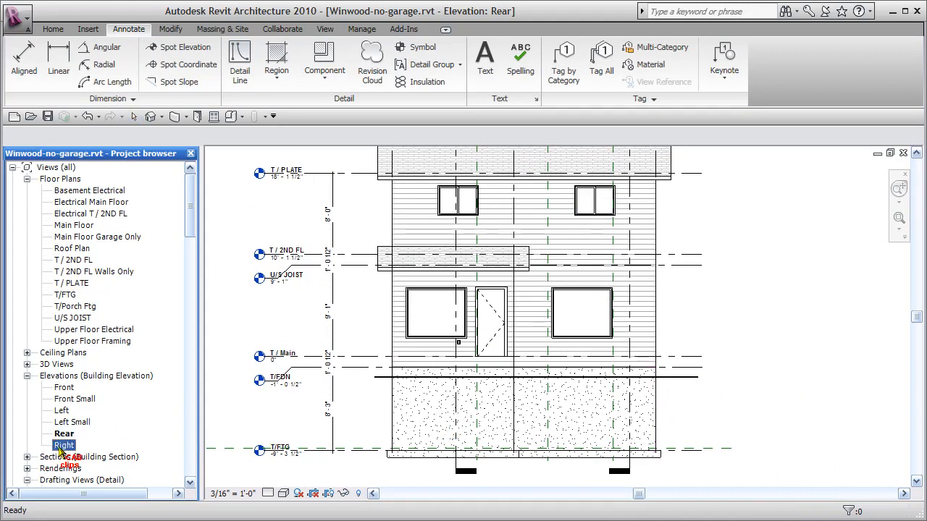
pyautogui.moveTo(601, 428); pyautogui.dragTo(404, 388, button='middle')
pyautogui.scroll(-1, 403, 389)
pyautogui.moveTo(496, 368); pyautogui.dragTo(508, 368, button='middle')
pyautogui.moveTo(283, 249); pyautogui.dragTo(305, 241, button='middle')
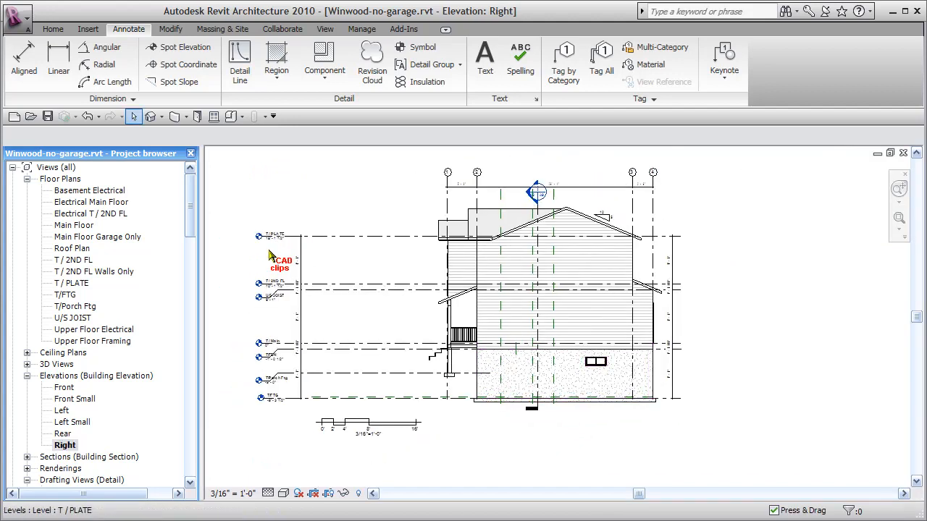
pyautogui.moveTo(298, 260); pyautogui.dragTo(327, 265)
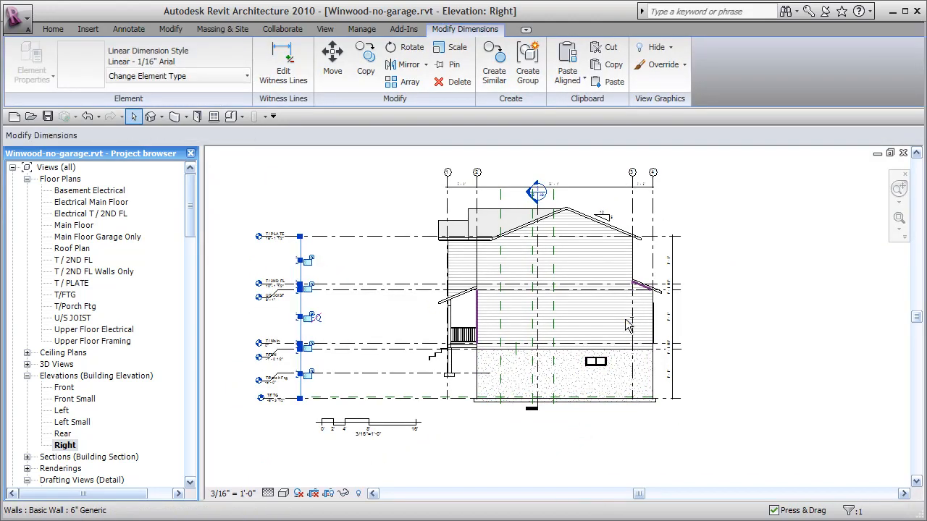
pyautogui.press('Right')
pyautogui.press('Right')
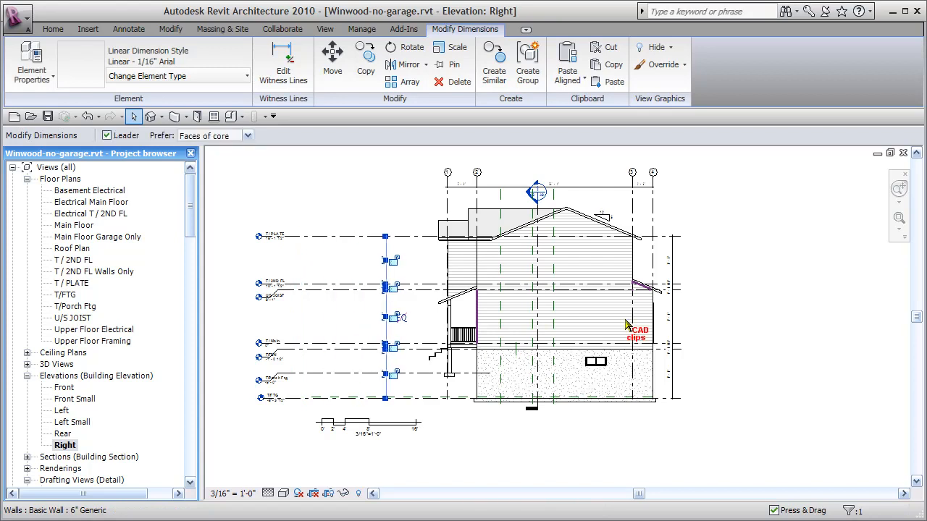
pyautogui.press('Escape')
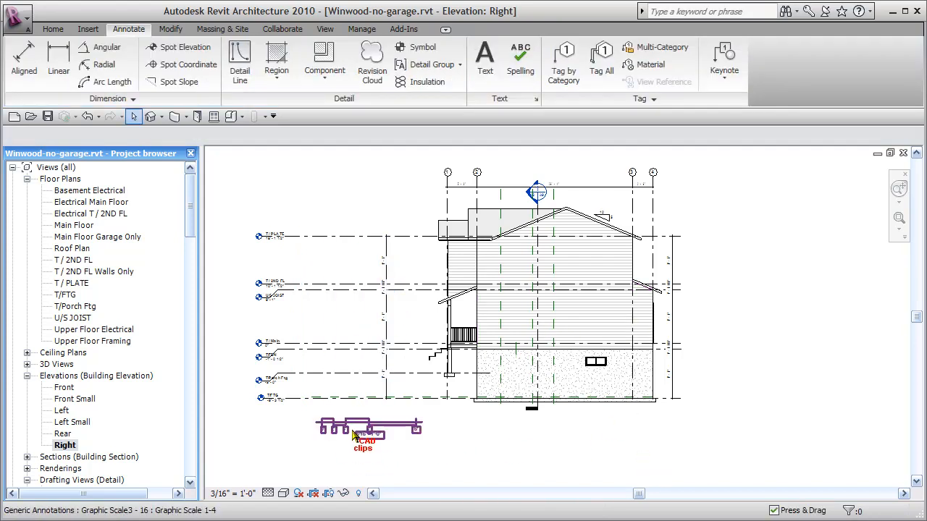
# - Shift the graphic scale symbol sideways until it sits below the porch-side end of the house
pyautogui.click(352, 430)
pyautogui.press('Right')
pyautogui.press('Right')
pyautogui.press('Right')
pyautogui.press('Right')
pyautogui.press('Right')
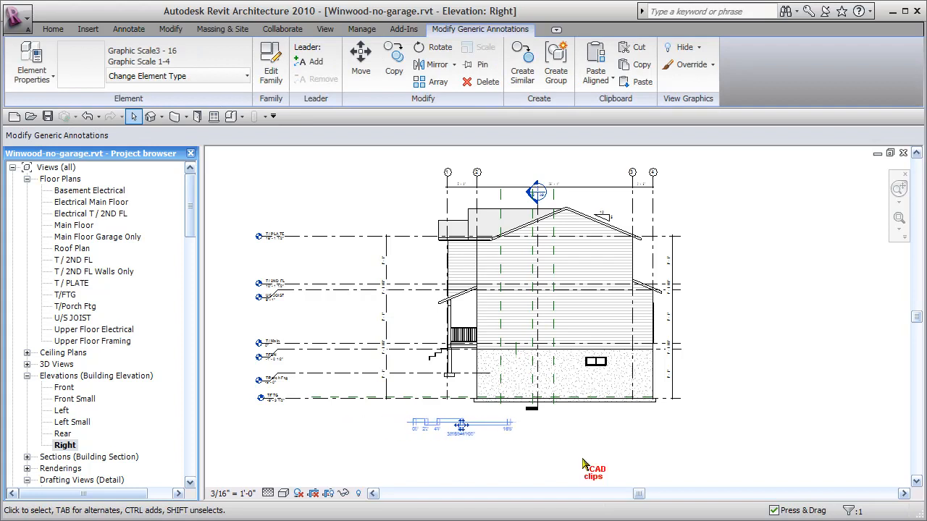
pyautogui.press('Escape')
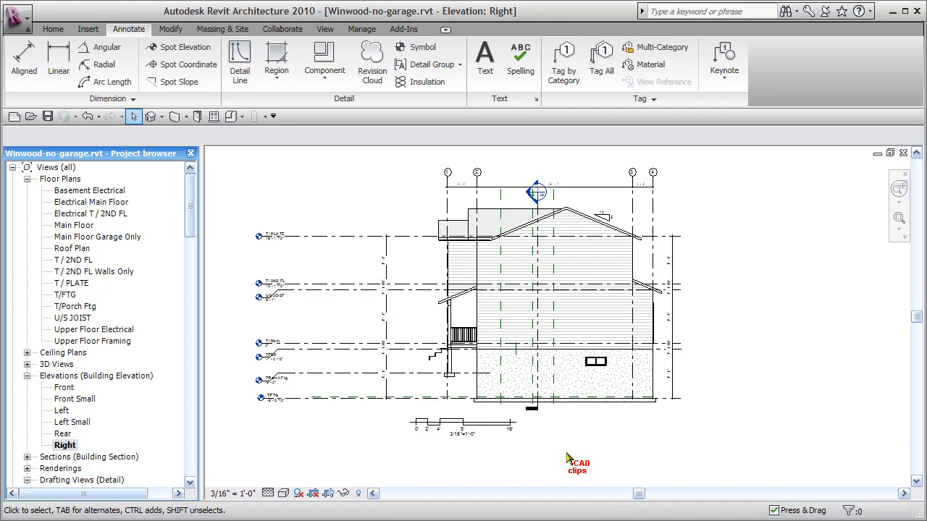
# - Show the crop region and pull its porch-side edge in close to the dimension string, trimming the opposite edge slightly
pyautogui.click(329, 494)
pyautogui.scroll(-3, 479, 405)
pyautogui.click(278, 288)
pyautogui.moveTo(278, 326); pyautogui.dragTo(388, 329)
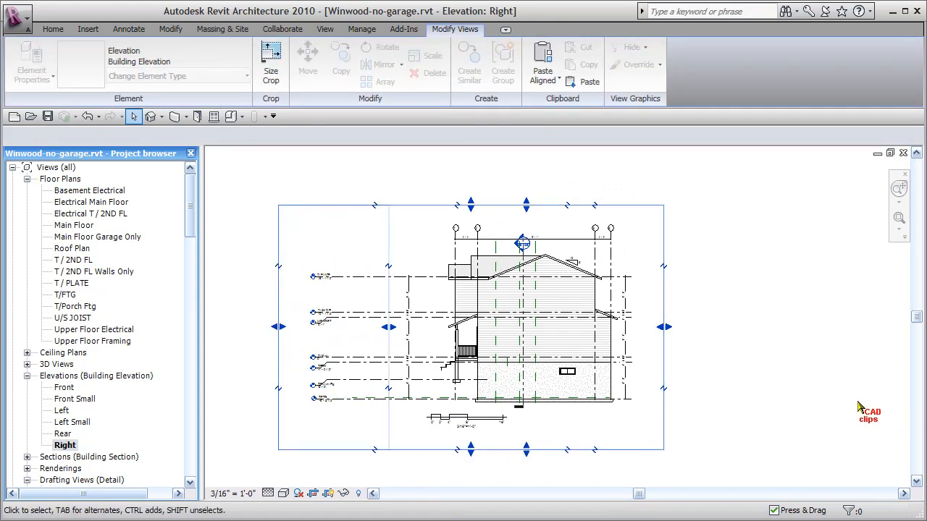
pyautogui.moveTo(665, 327); pyautogui.dragTo(659, 327)
pyautogui.click(693, 254)
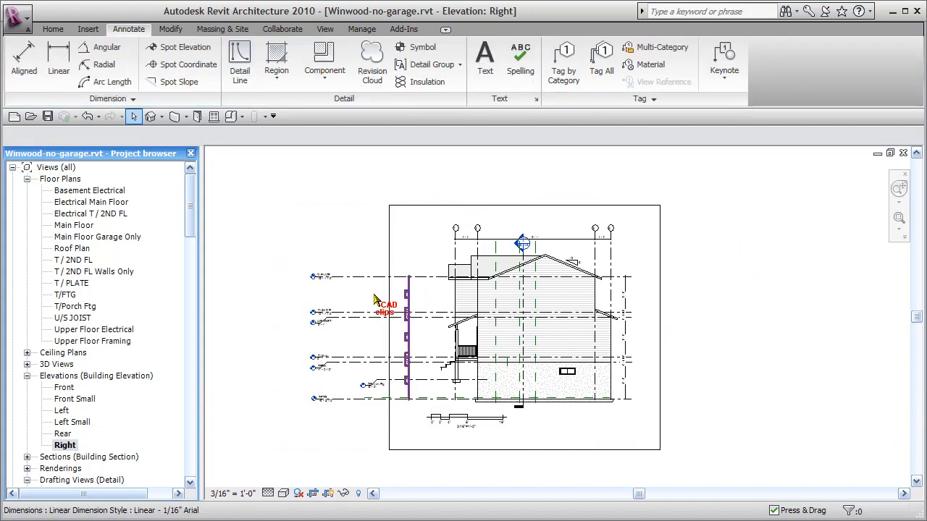
# - Move the aligned level heads from T/PLATE down to T/FDN in toward the house, near the porch-side crop edge
pyautogui.scroll(2, 400, 293)
pyautogui.click(366, 266)
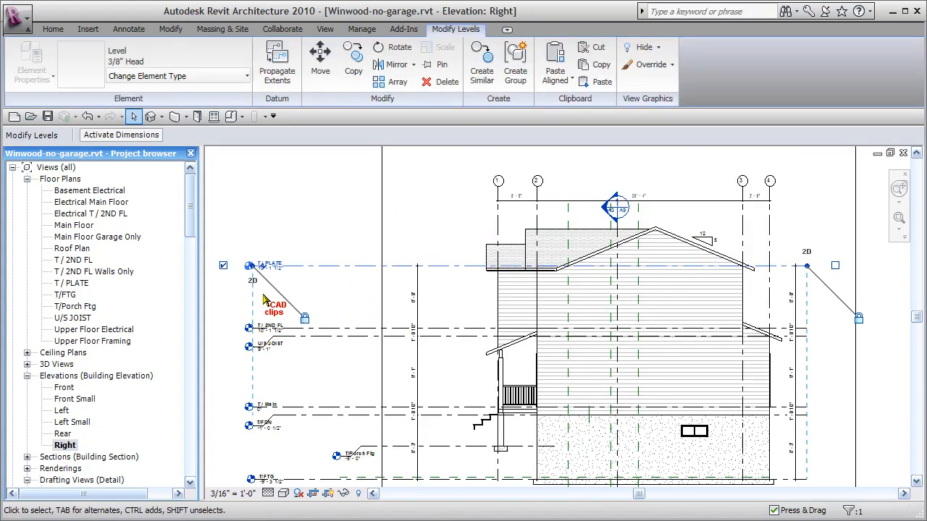
pyautogui.moveTo(320, 304); pyautogui.dragTo(369, 306, button='middle')
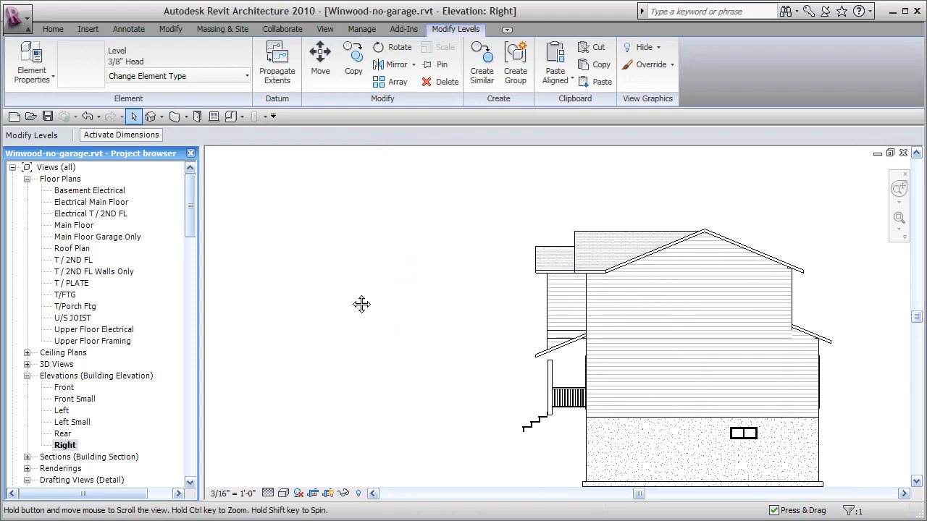
pyautogui.scroll(3, 303, 273)
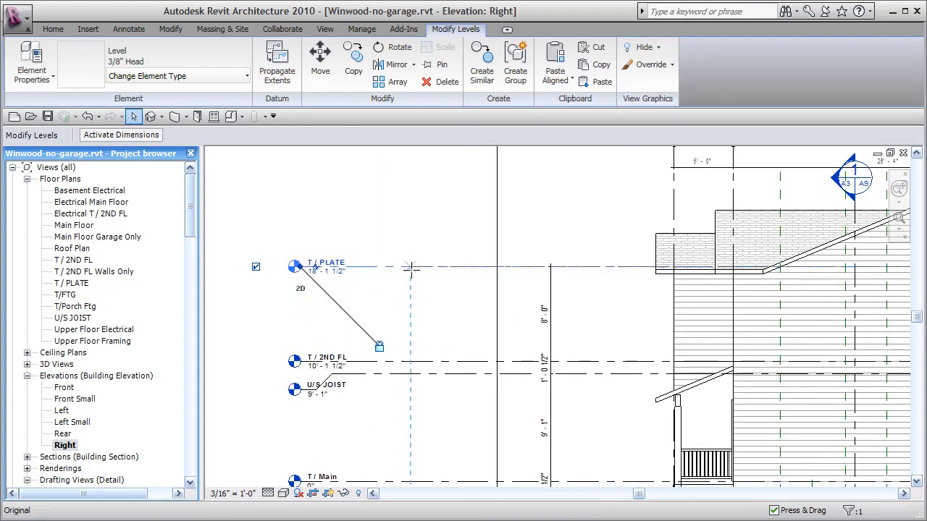
pyautogui.moveTo(450, 275); pyautogui.dragTo(450, 285)
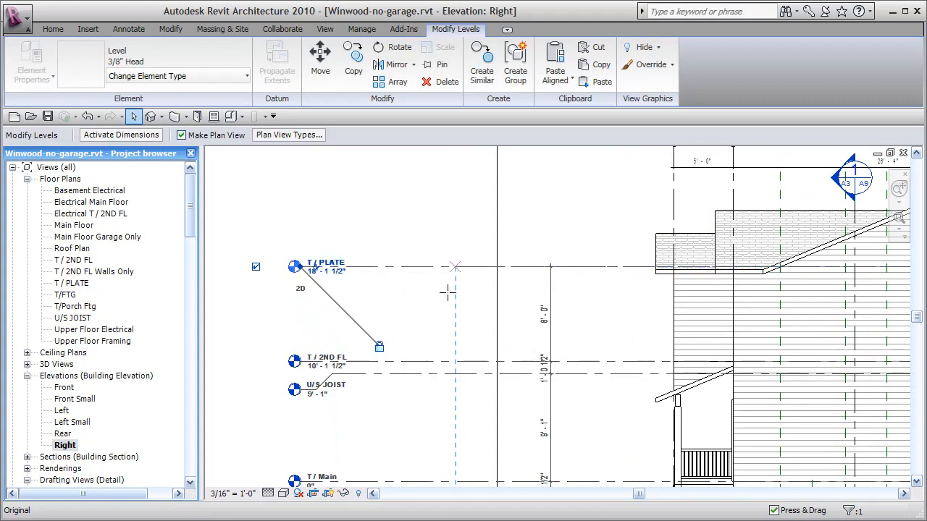
pyautogui.moveTo(427, 321); pyautogui.dragTo(447, 220)
pyautogui.click(447, 219)
pyautogui.moveTo(392, 332); pyautogui.dragTo(359, 313, button='middle')
pyautogui.scroll(-5, 314, 296)
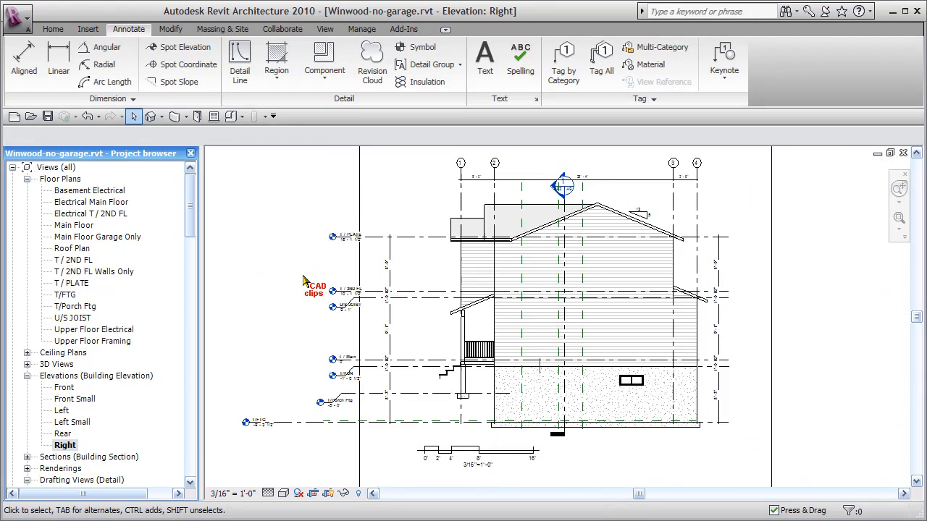
# - Move the T/FTG level head in toward the house so it sits near the T/Porch Ftg head
pyautogui.scroll(3, 304, 410)
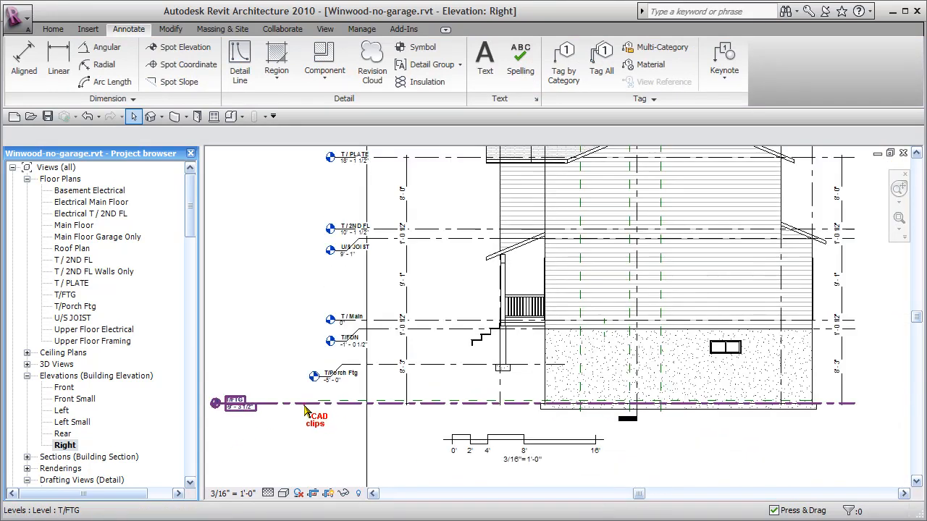
pyautogui.click(230, 419)
pyautogui.scroll(1, 226, 414)
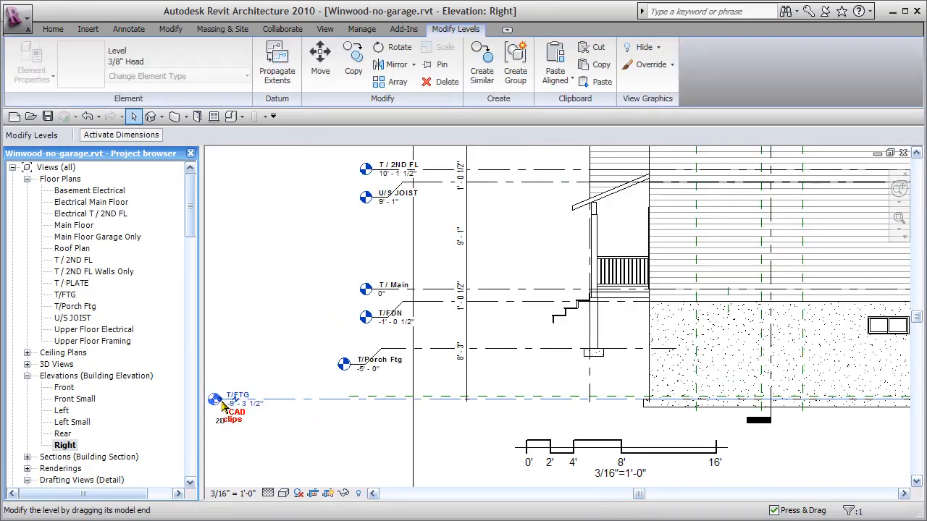
pyautogui.moveTo(271, 401); pyautogui.dragTo(416, 406)
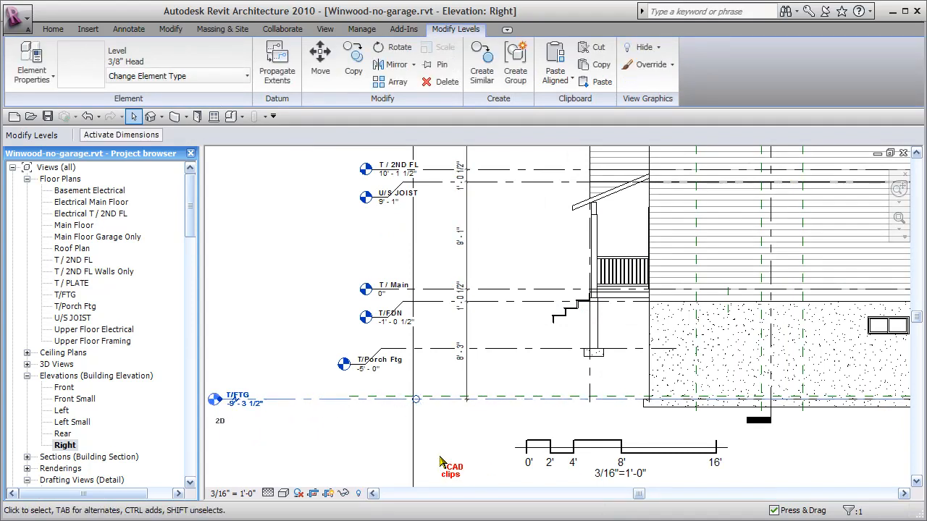
pyautogui.press('Escape')
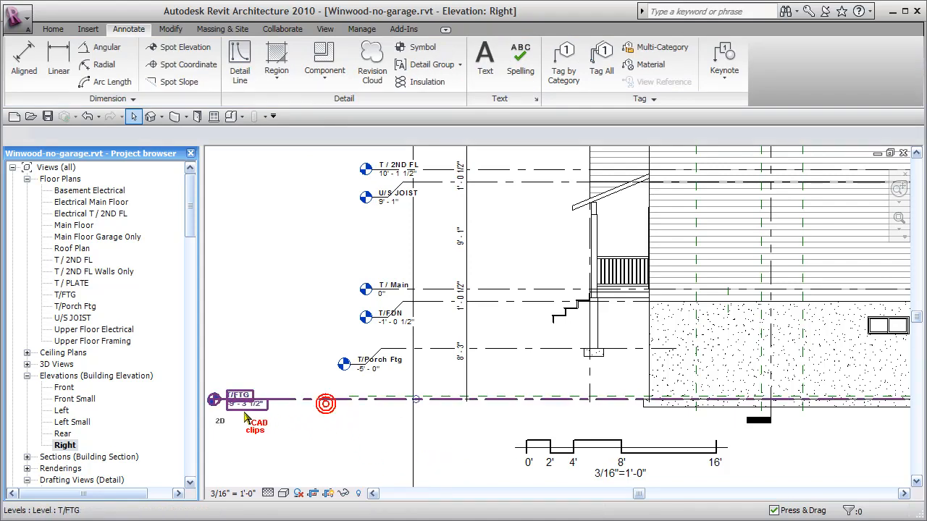
pyautogui.click(247, 418)
pyautogui.moveTo(218, 398); pyautogui.dragTo(367, 409)
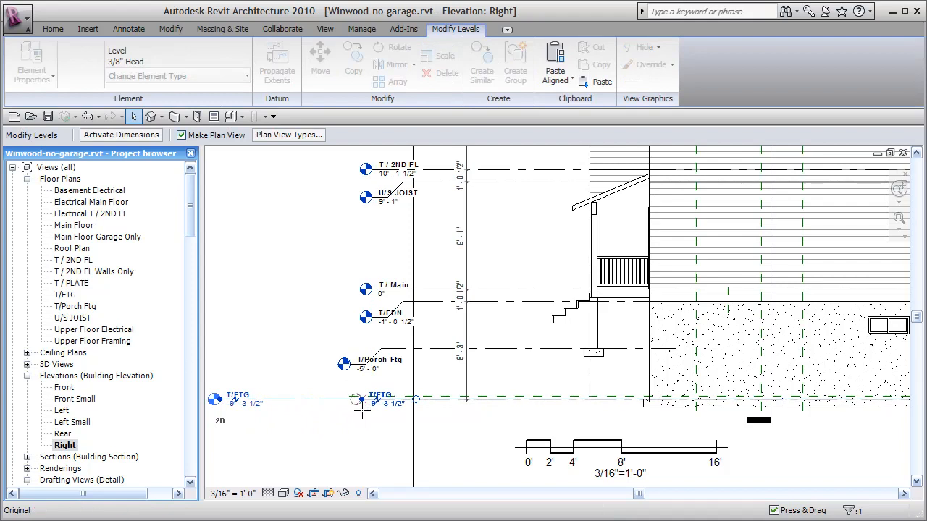
pyautogui.click(467, 467)
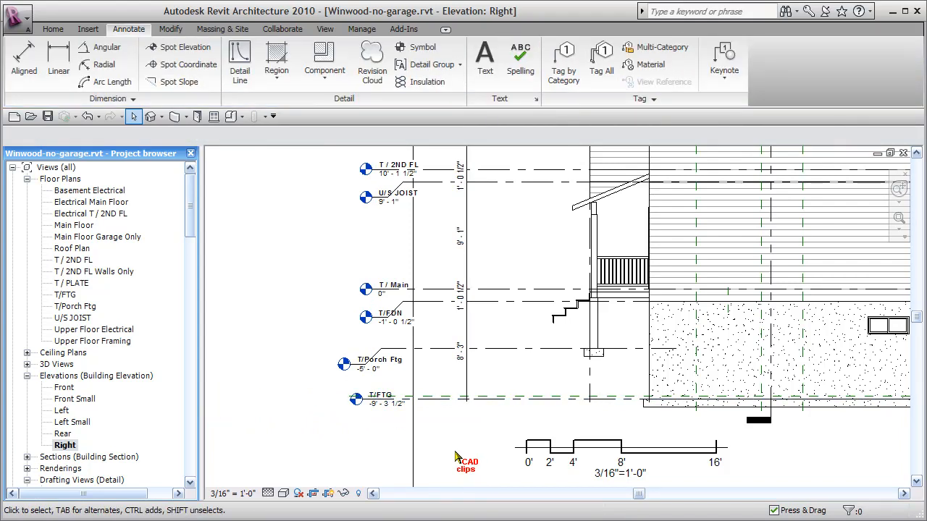
# - Tighten the Right elevation's crop region by raising its lower edge to just below the graphic scale and lowering its upper edge slightly
pyautogui.scroll(-4, 466, 467)
pyautogui.moveTo(466, 465); pyautogui.dragTo(384, 436, button='middle')
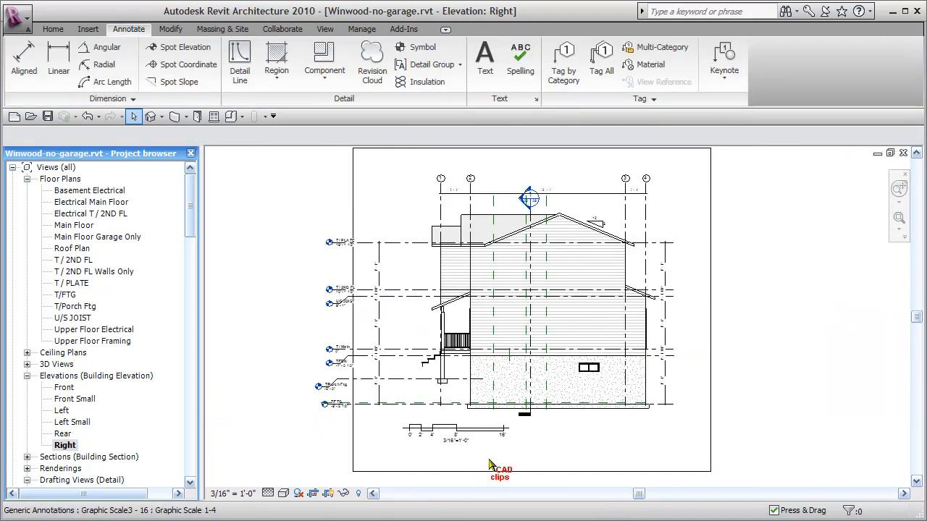
pyautogui.click(530, 471)
pyautogui.moveTo(532, 470); pyautogui.dragTo(531, 449)
pyautogui.moveTo(532, 152); pyautogui.dragTo(533, 164)
pyautogui.click(771, 220)
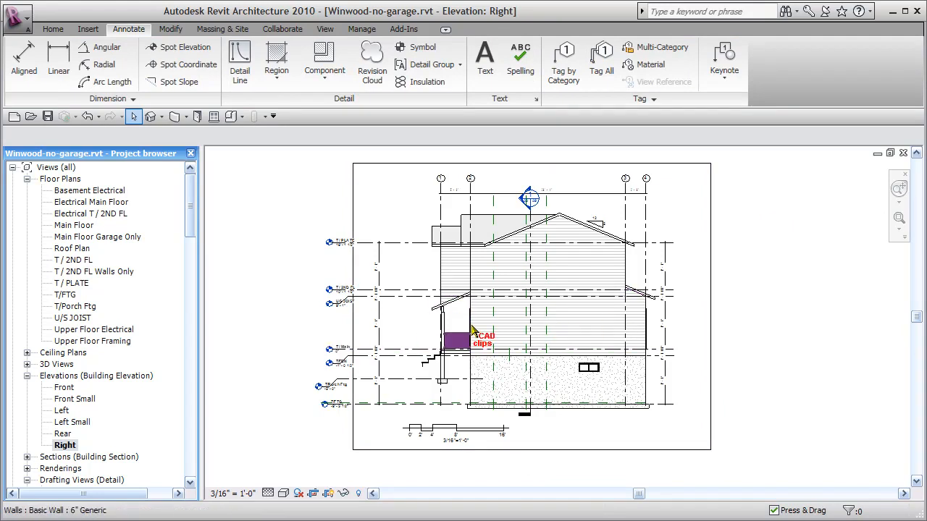
# - Draw a Wide Lines detail line about 41' long from below the porch steps, rising about 2° to just past the opposite house corner
pyautogui.scroll(2, 471, 379)
pyautogui.moveTo(471, 379); pyautogui.dragTo(401, 398, button='middle')
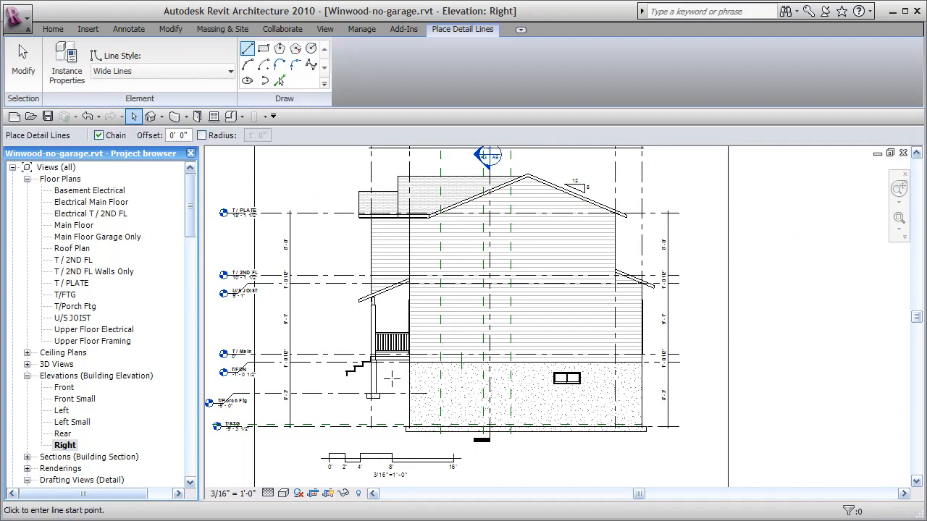
pyautogui.scroll(2, 391, 378)
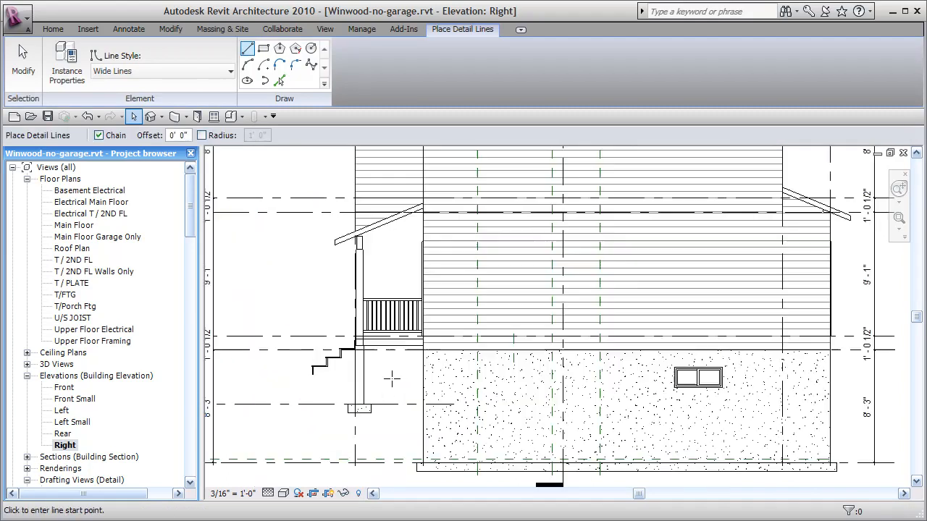
pyautogui.click(292, 386)
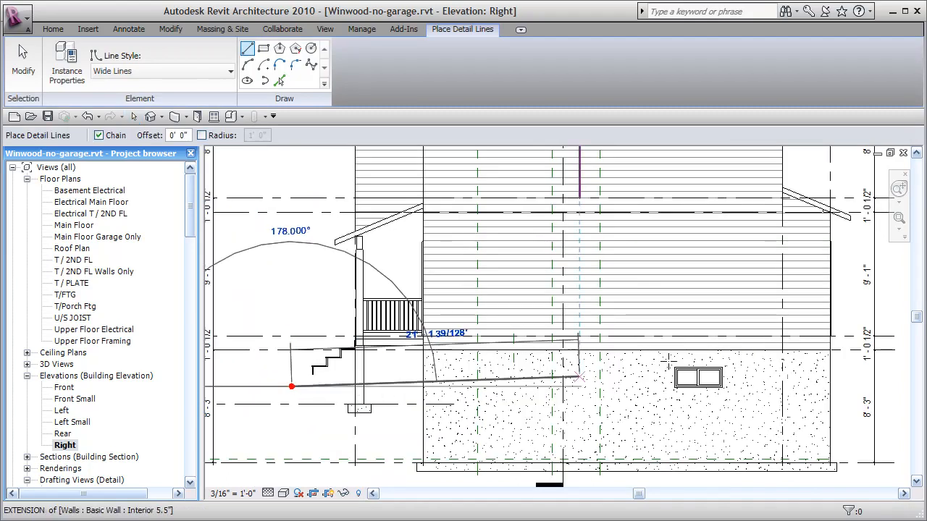
pyautogui.click(851, 367)
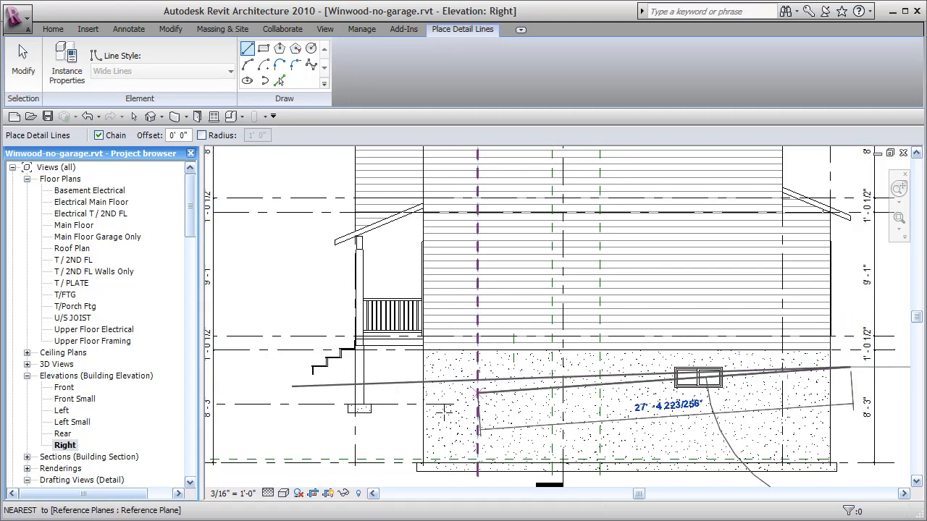
pyautogui.press('Escape')
pyautogui.click(331, 383)
pyautogui.press('Escape')
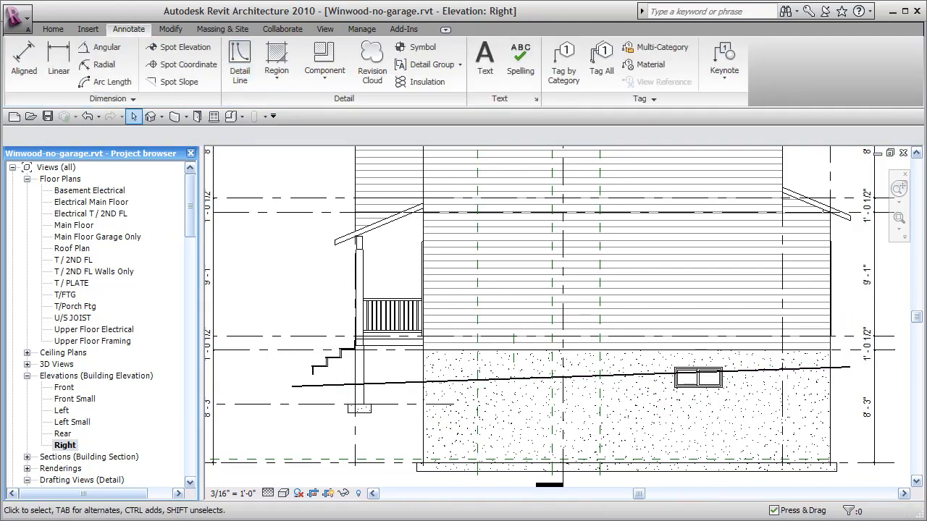
# - Nudge the sloped grade line upward until it meets the foot of the porch steps and clears the basement window
pyautogui.click(321, 385)
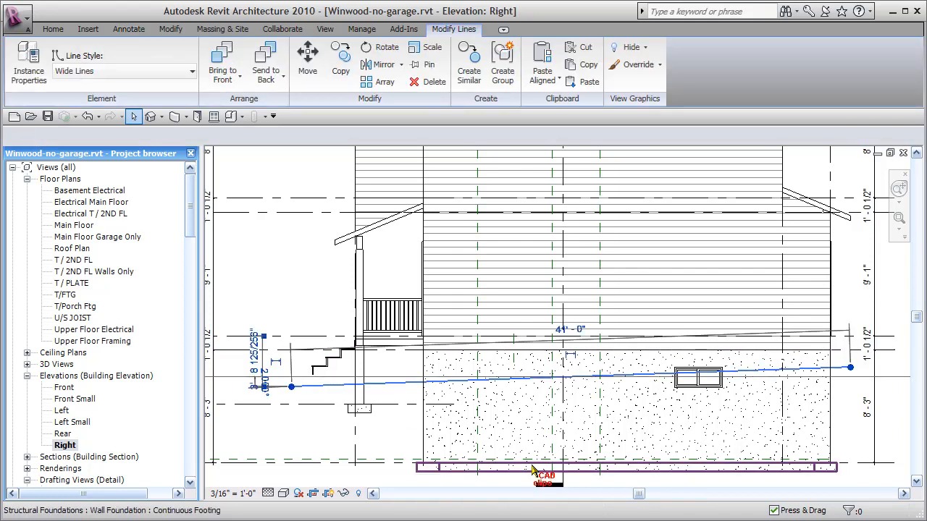
pyautogui.press('Up')
pyautogui.press('Up')
pyautogui.press('Up')
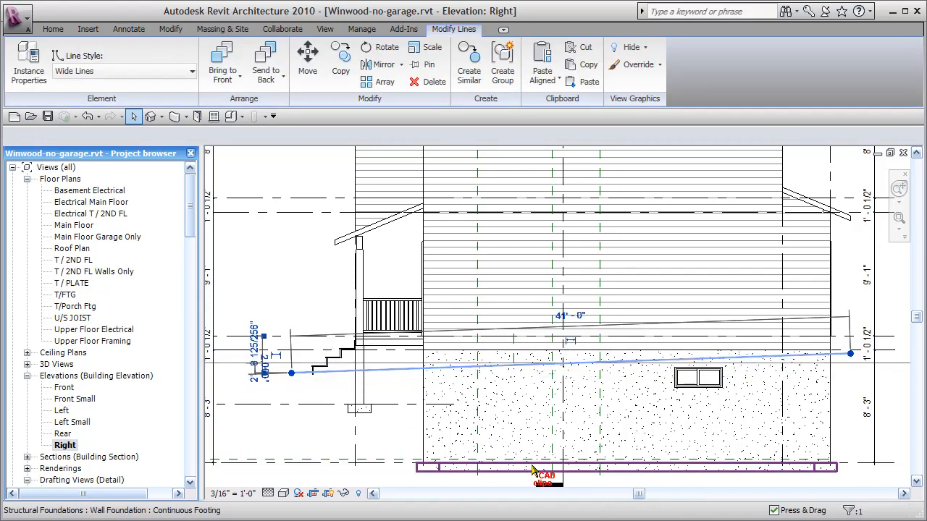
pyautogui.press('Escape')
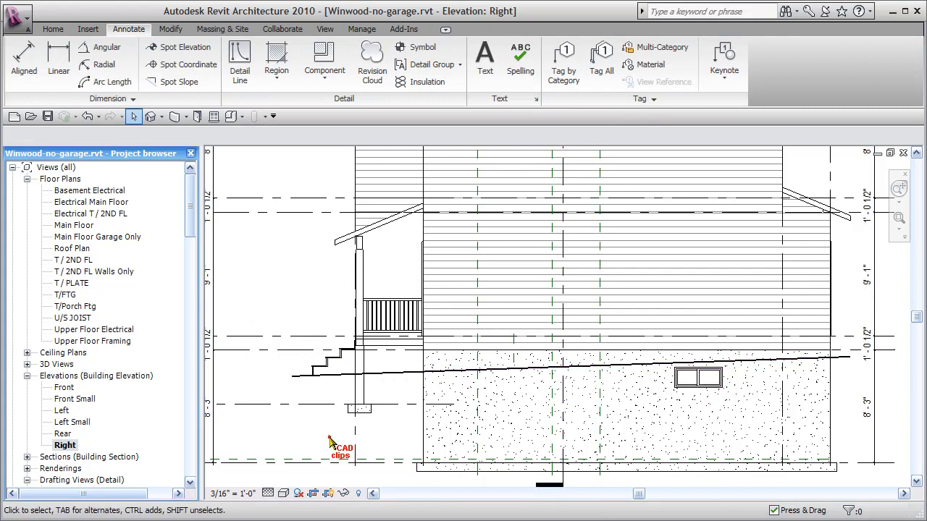
# - Hide the crop region in the Right elevation
pyautogui.scroll(-3, 331, 440)
pyautogui.moveTo(384, 443); pyautogui.dragTo(385, 419, button='middle')
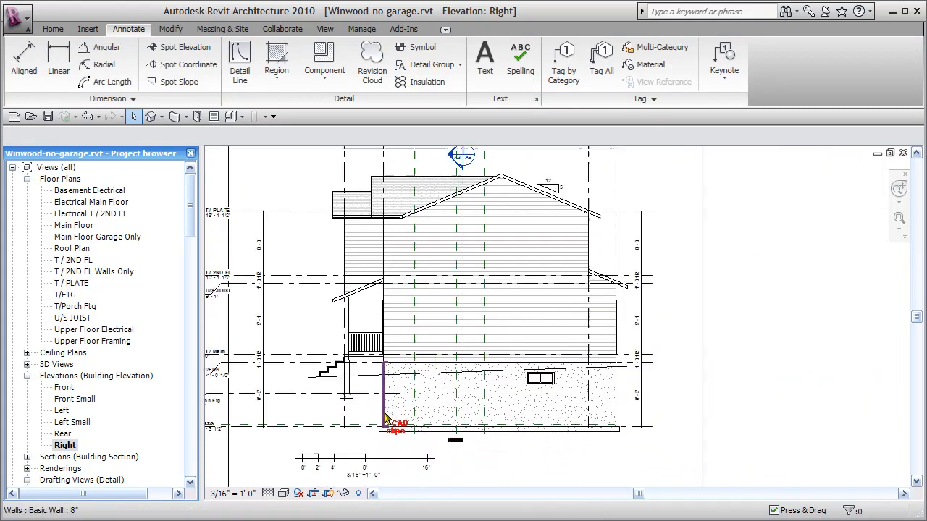
pyautogui.scroll(-2, 385, 419)
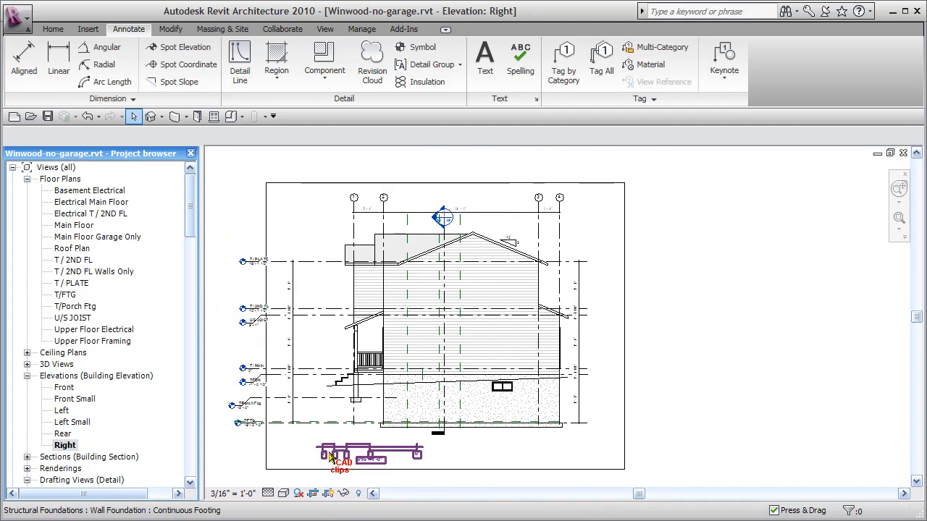
pyautogui.click(328, 494)
pyautogui.moveTo(683, 434); pyautogui.dragTo(725, 428, button='middle')
# - Open the Section Length building section to review it
pyautogui.moveTo(187, 221); pyautogui.dragTo(190, 270)
pyautogui.click(27, 237)
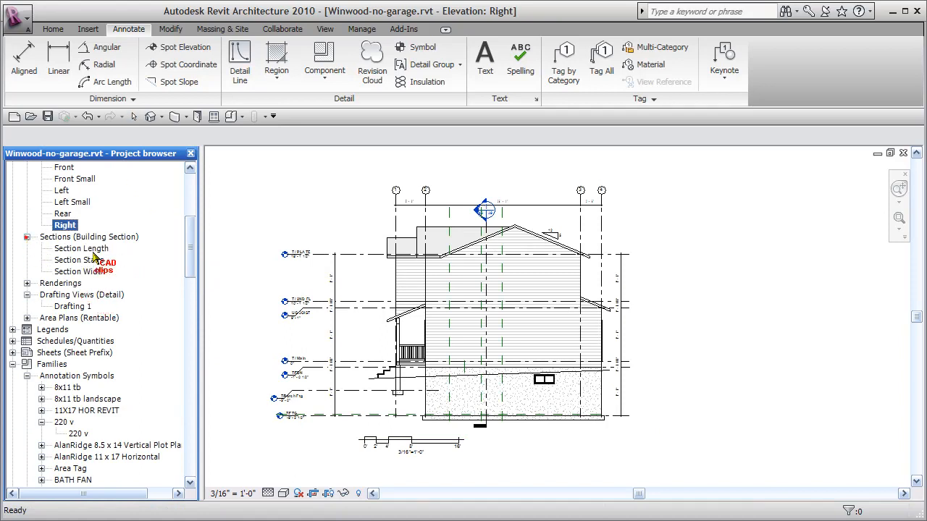
pyautogui.click(87, 248)
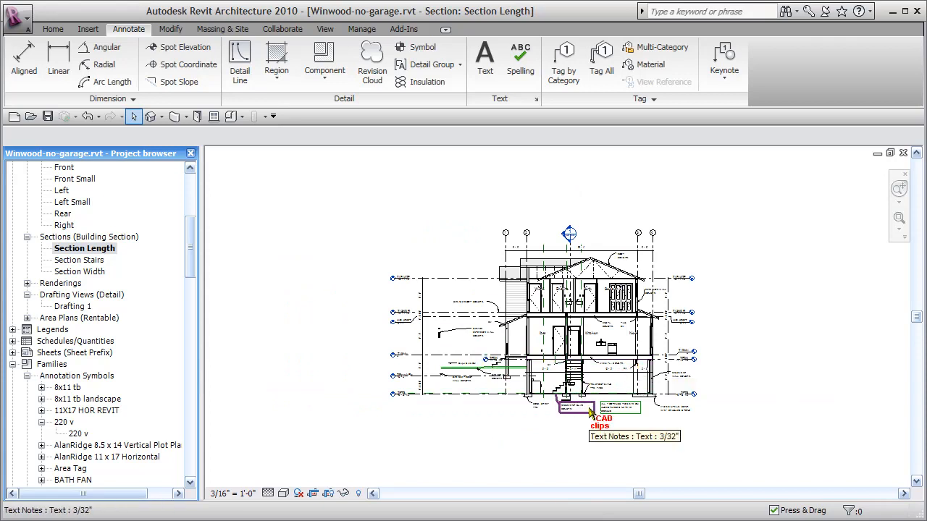
# - List the project's sheets and open sheet A1 - 3D Exterior
pyautogui.click(12, 364)
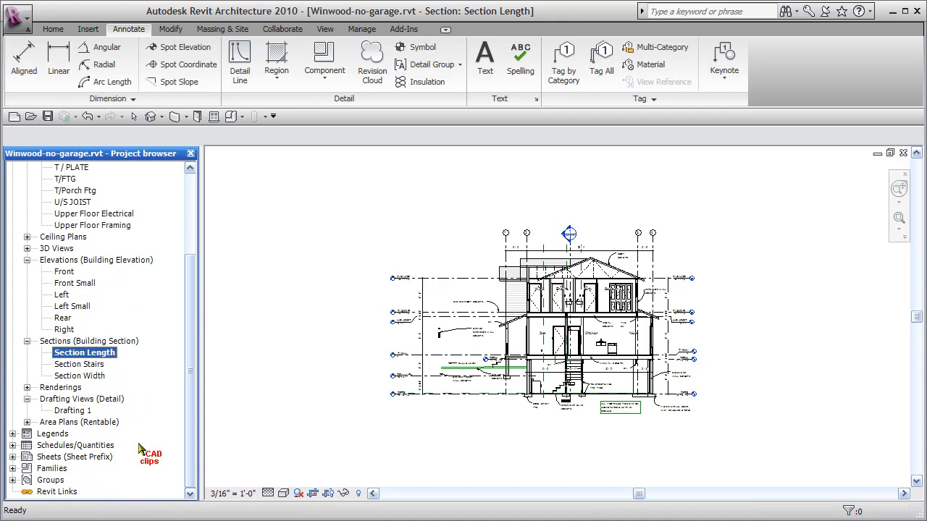
pyautogui.click(13, 457)
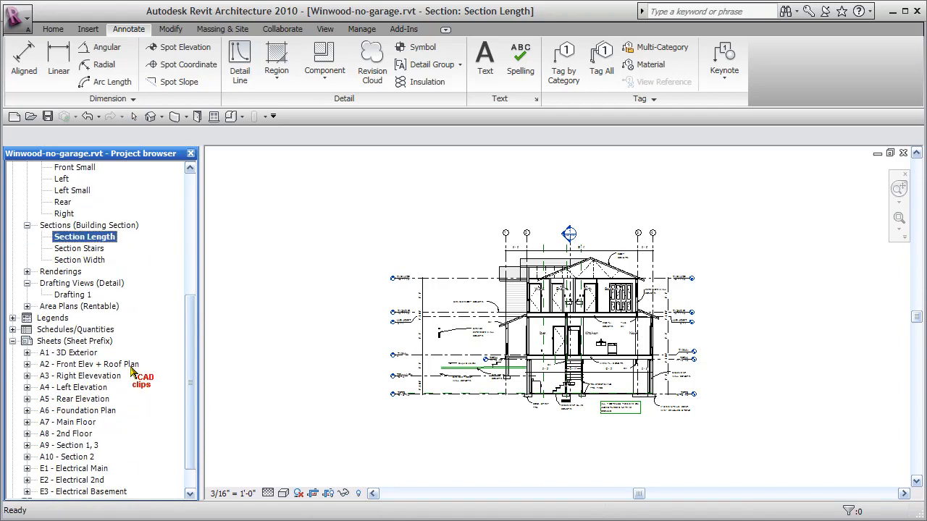
pyautogui.click(91, 352)
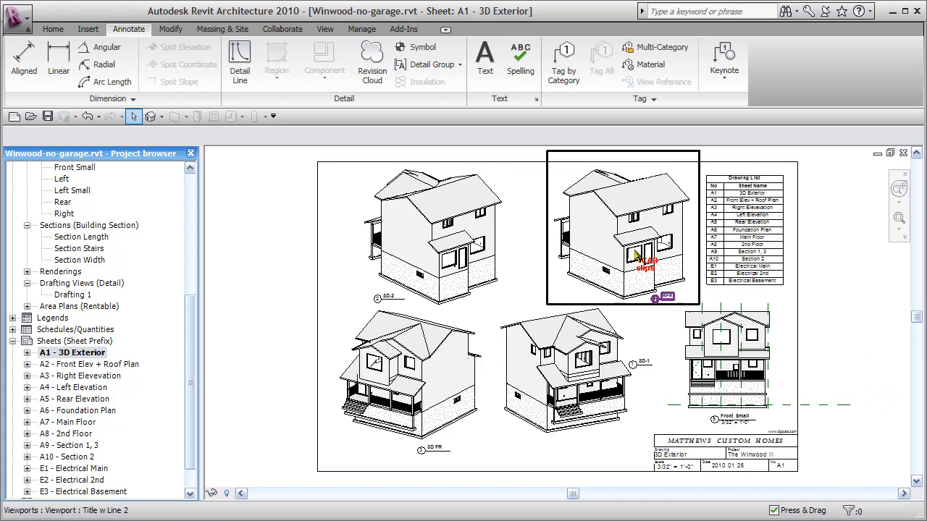
# - Activate the 3D-3 viewport on the sheet, orbit the house to show its back from the opposite corner, and deactivate the view
pyautogui.click(694, 278)
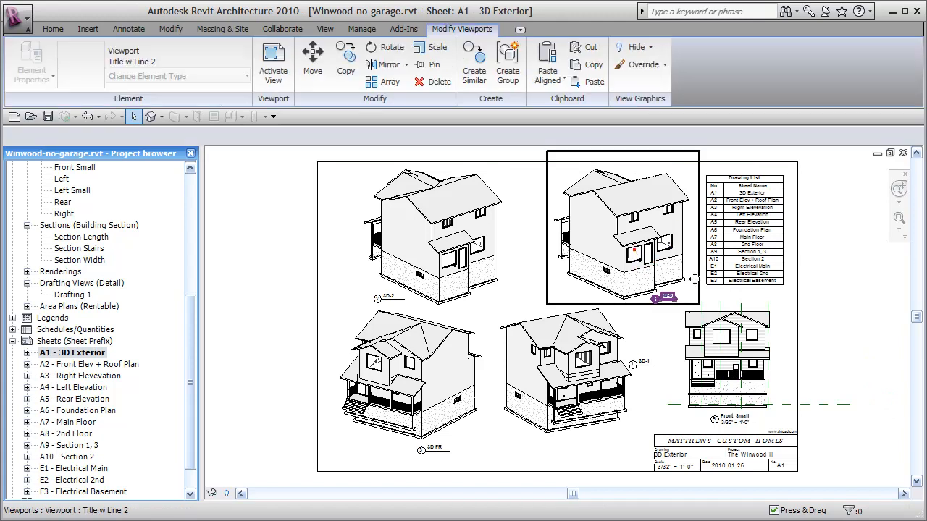
pyautogui.rightClick(627, 244)
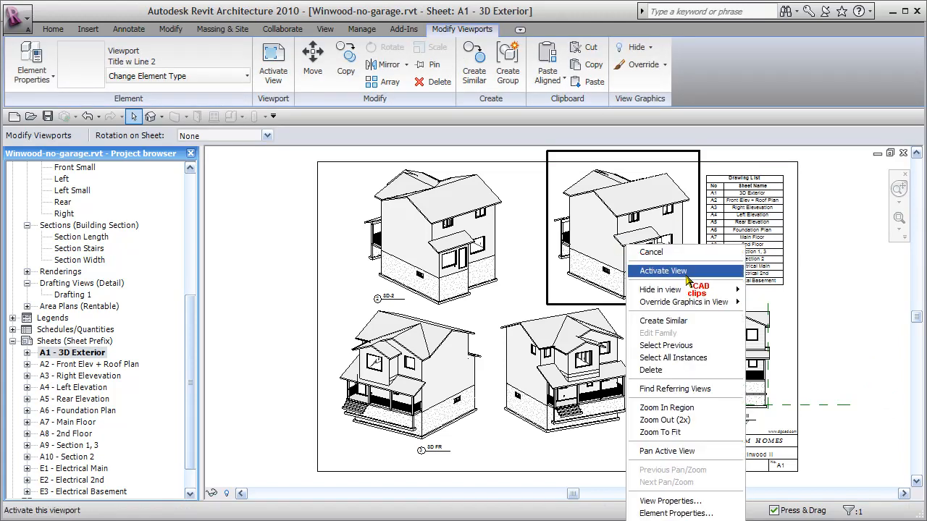
pyautogui.click(662, 265)
pyautogui.moveTo(646, 259)
pyautogui.keyDown('shift'); pyautogui.mouseDown(button='middle')
pyautogui.moveTo(651, 266)
pyautogui.moveTo(616, 274)
pyautogui.moveTo(585, 270)
pyautogui.moveTo(649, 275)
pyautogui.moveTo(638, 275)
pyautogui.mouseUp(button='middle'); pyautogui.keyUp('shift')
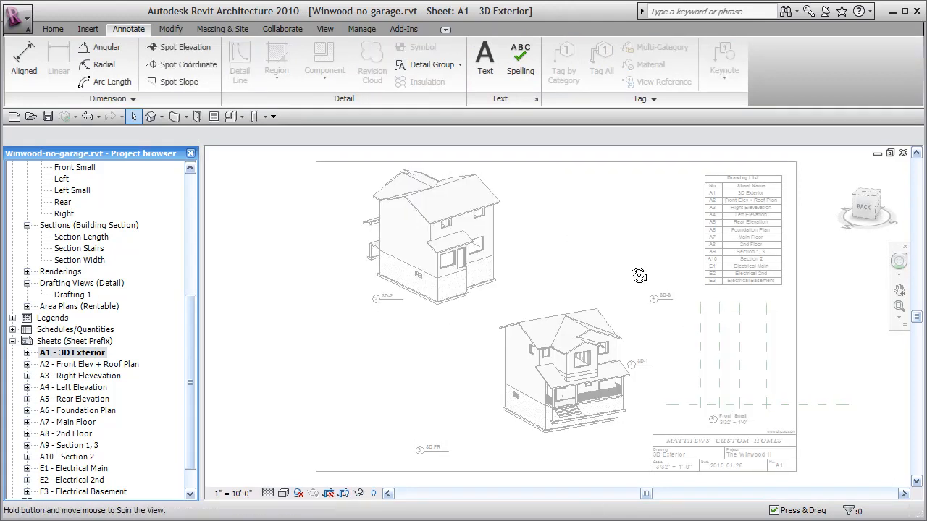
pyautogui.keyDown('shift'); pyautogui.moveTo(701, 276); pyautogui.dragTo(700, 266, button='middle'); pyautogui.keyUp('shift')
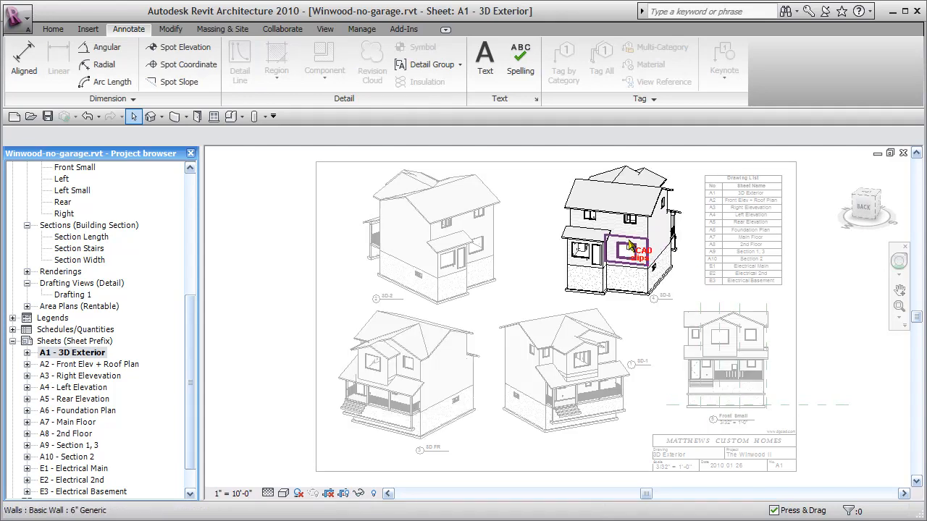
pyautogui.rightClick(629, 244)
pyautogui.click(669, 266)
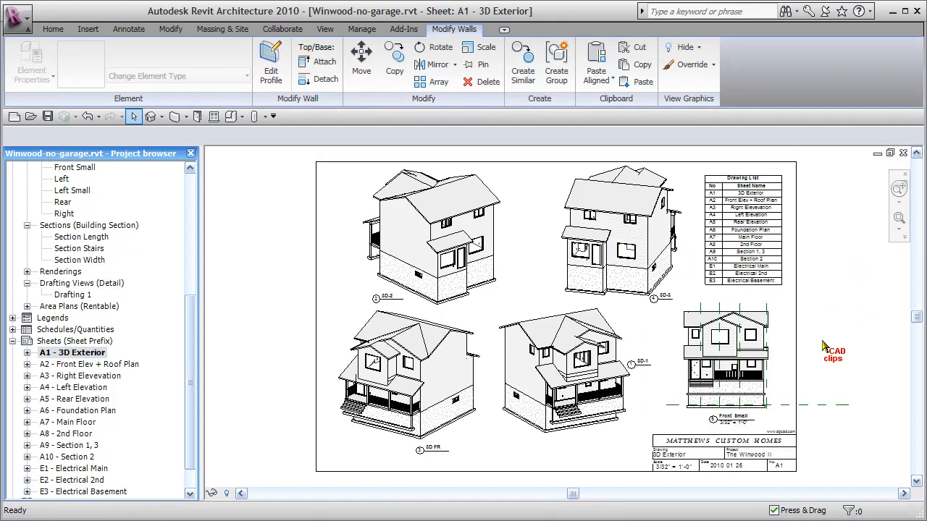
# - Open sheet A2 - Front Elev + Roof Plan for review, followed by sheet A3 - Right Elevevation
pyautogui.click(829, 347)
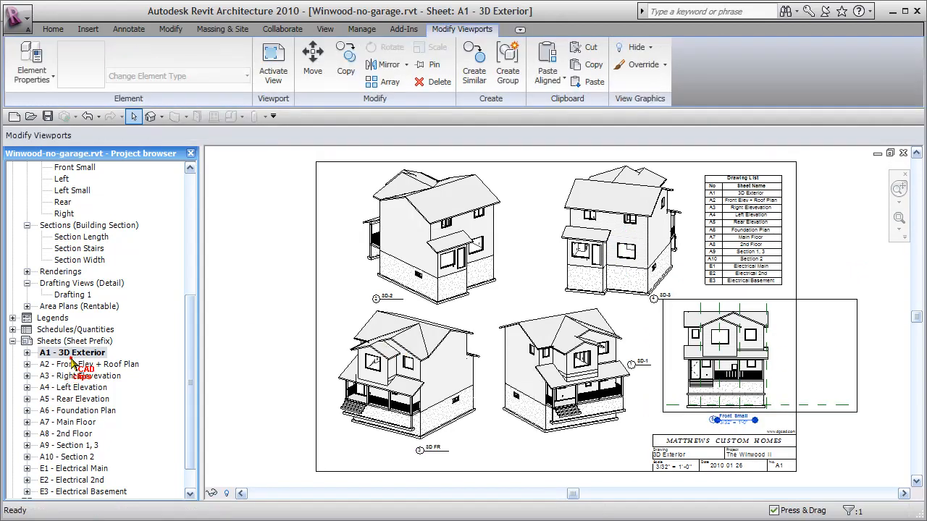
pyautogui.doubleClick(72, 364)
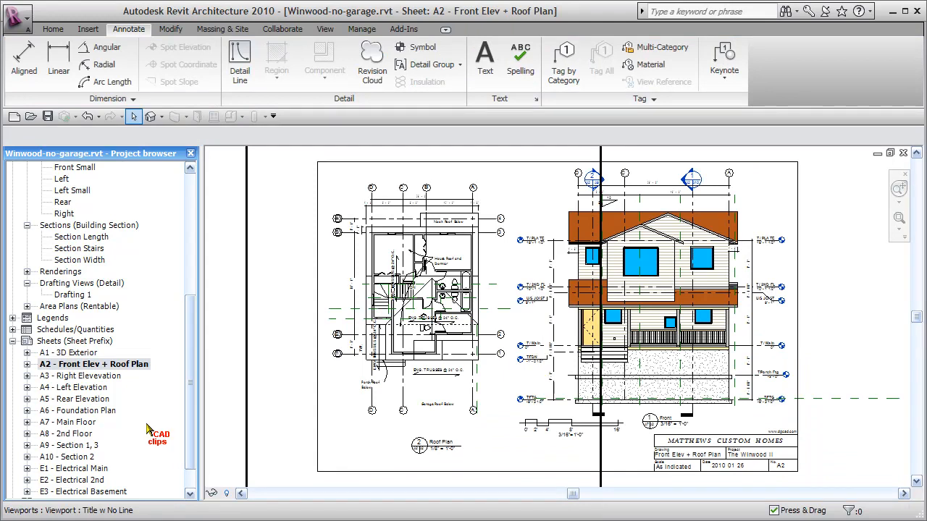
pyautogui.doubleClick(86, 376)
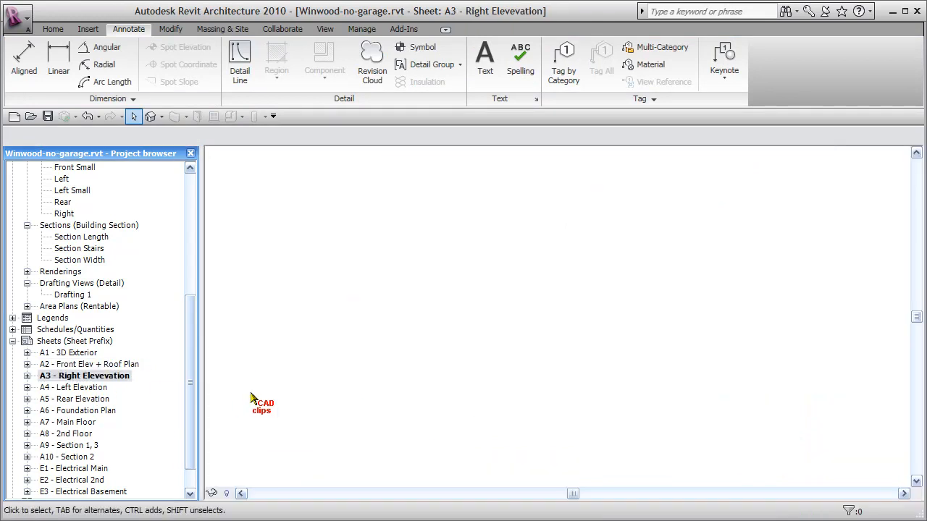
# - Shift the Right elevation viewport horizontally on sheet A3 toward the title block end of the sheet
pyautogui.click(586, 279)
pyautogui.hotkey('shift', 'Left')
pyautogui.hotkey('shift', 'Right')
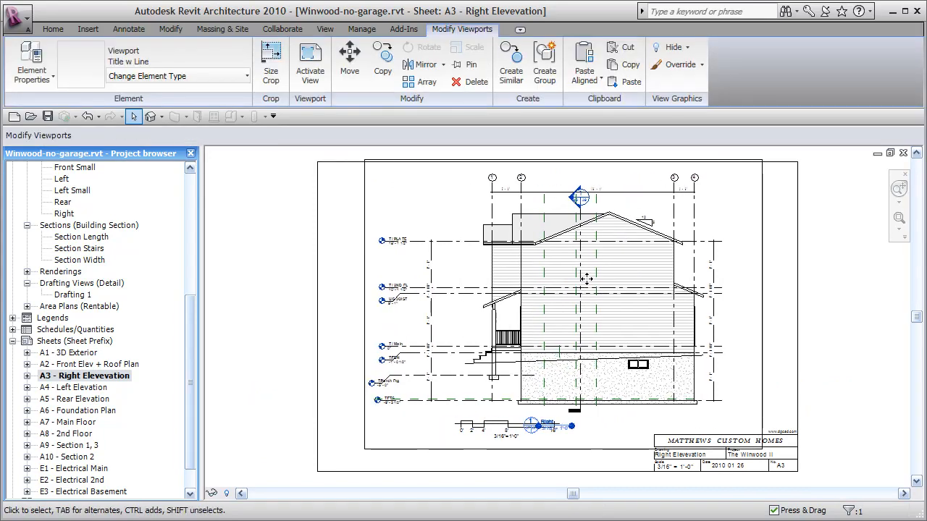
pyautogui.hotkey('shift', 'Right')
pyautogui.click(266, 329)
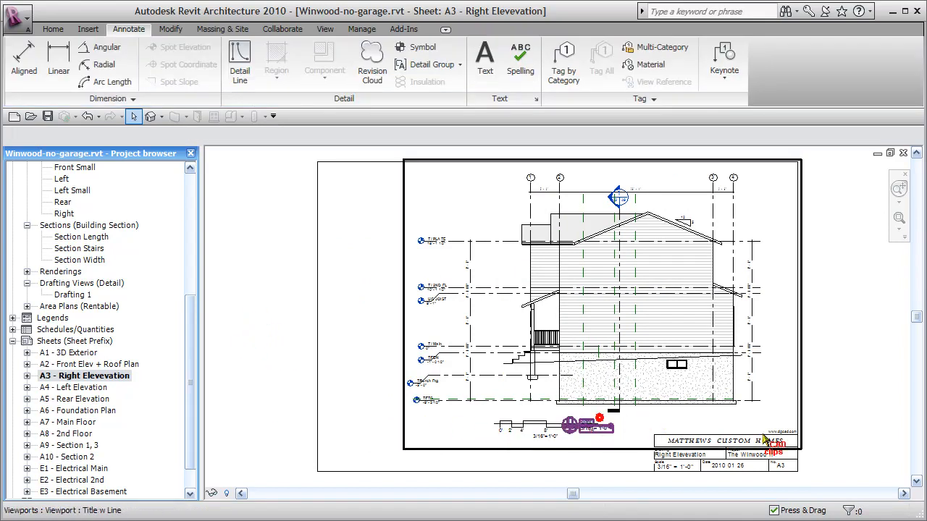
pyautogui.click(788, 440)
pyautogui.press('Right')
pyautogui.press('Left')
# - Slide the Right viewport's title sideways until it clears the graphic scale
pyautogui.click(863, 388)
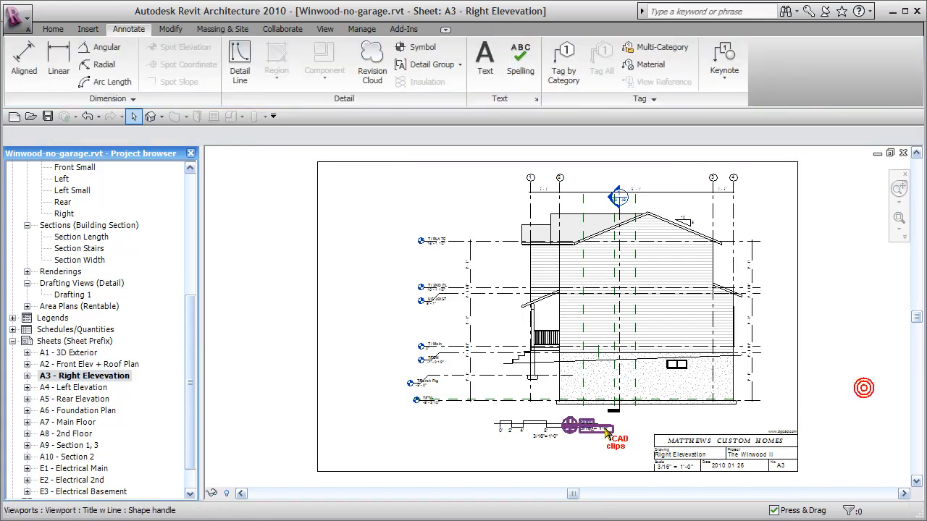
pyautogui.moveTo(606, 428); pyautogui.dragTo(664, 427)
pyautogui.click(853, 412)
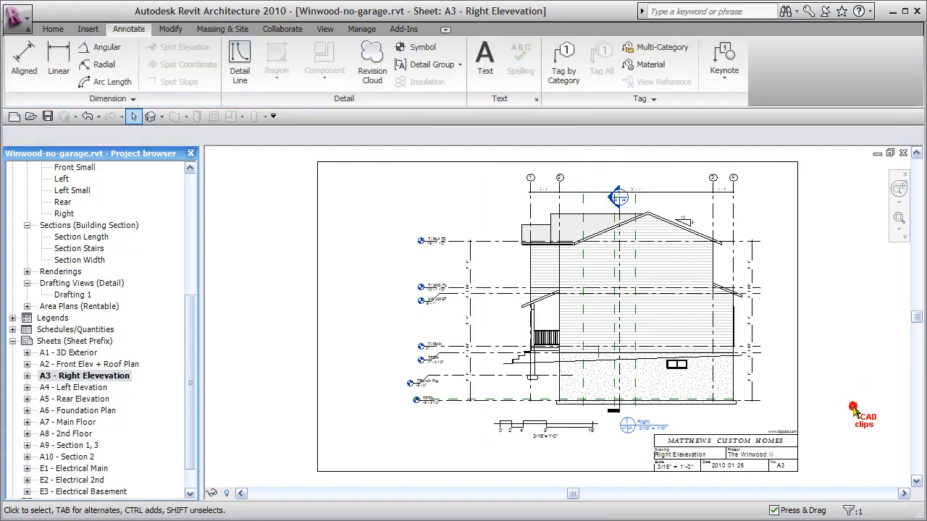
# - Nudge the Right elevation viewport on sheet A3 back toward the sheet's left edge and deselect it
pyautogui.click(700, 375)
pyautogui.hotkey('shift', 'Left')
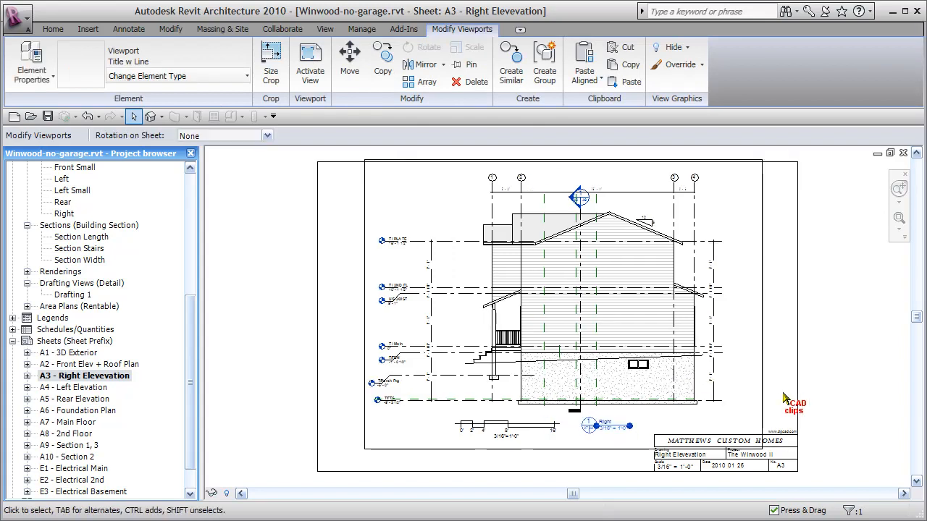
pyautogui.click(851, 355)
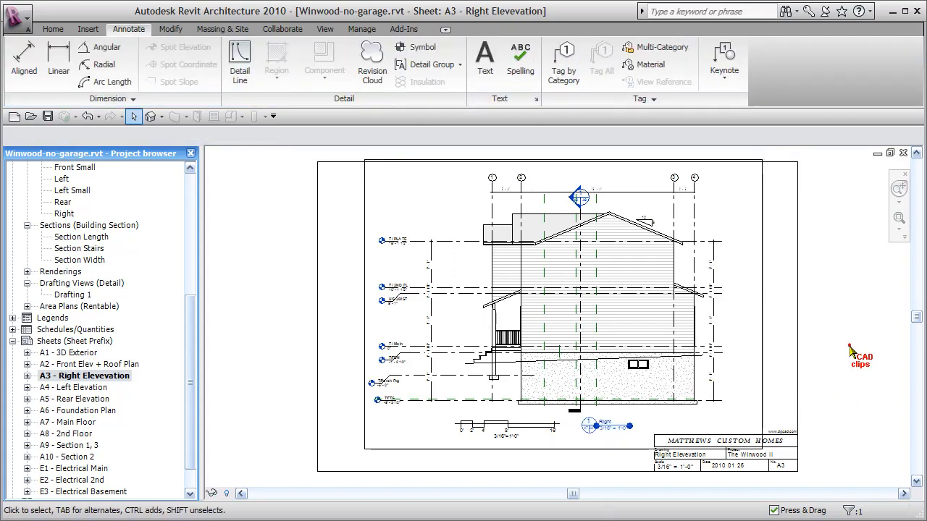
# - Open sheet A4 - Left Elevation, followed by the Left elevation view placed on it, at the level heads
pyautogui.doubleClick(82, 388)
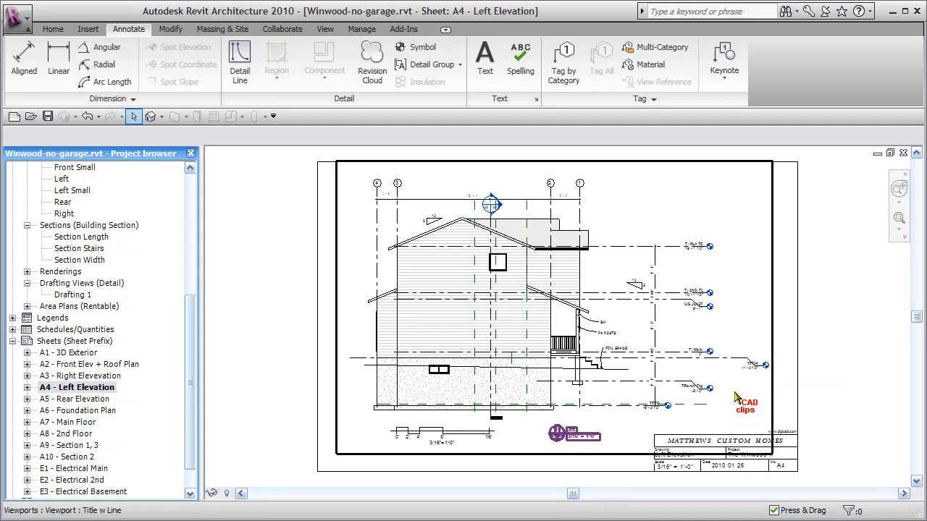
pyautogui.click(27, 387)
pyautogui.doubleClick(76, 399)
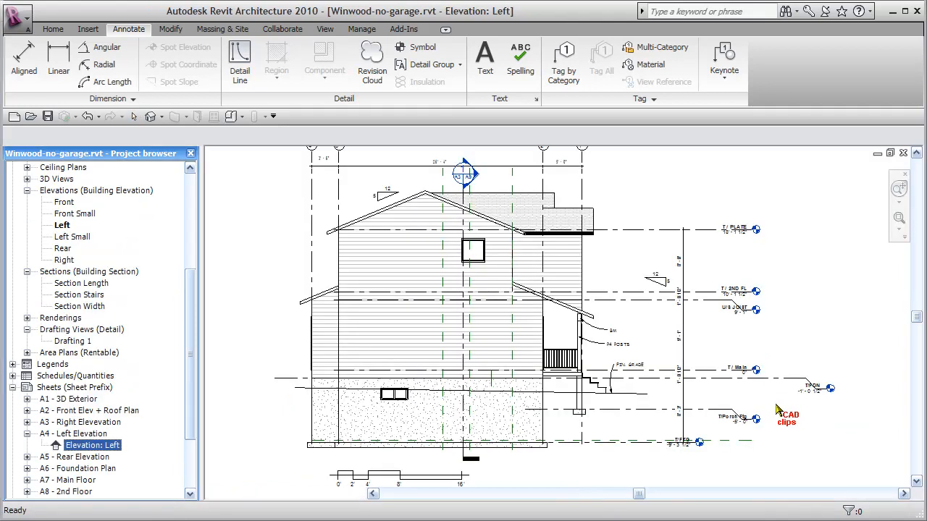
pyautogui.moveTo(751, 406)
pyautogui.mouseDown(button='middle')
pyautogui.moveTo(714, 408)
pyautogui.moveTo(722, 399)
pyautogui.mouseUp(button='middle')
pyautogui.scroll(3, 705, 391)
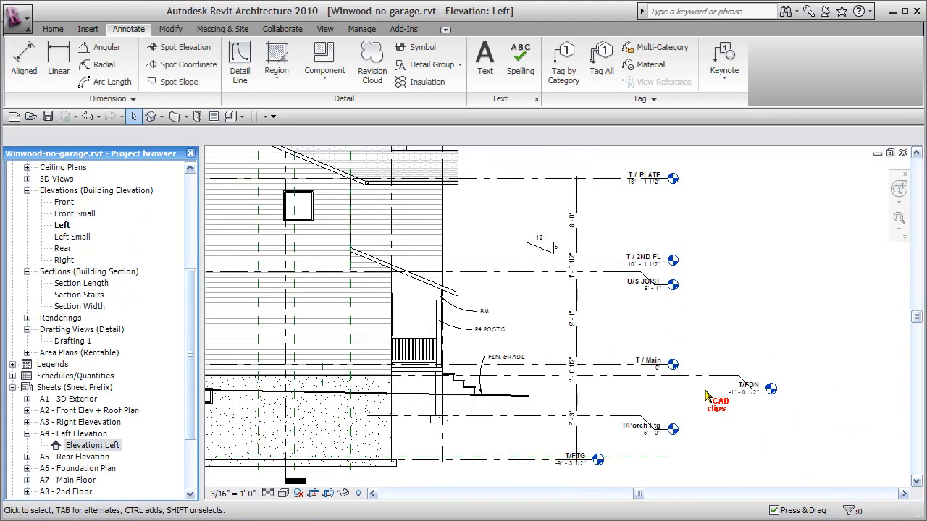
# - Pull the T/FDN level head in toward the house, close to the T/Main and T/Porch Ftg heads, and return to sheet A4
pyautogui.click(701, 372)
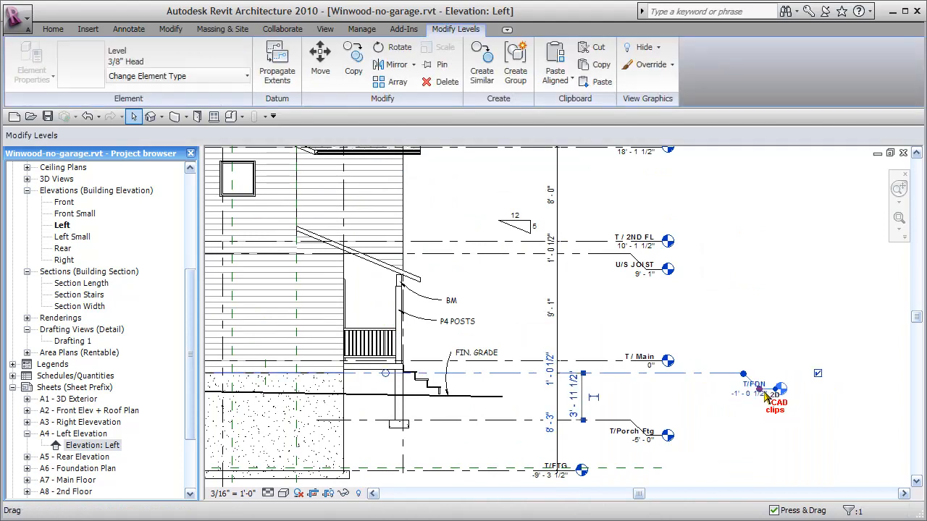
pyautogui.moveTo(764, 392); pyautogui.dragTo(676, 389)
pyautogui.click(771, 315)
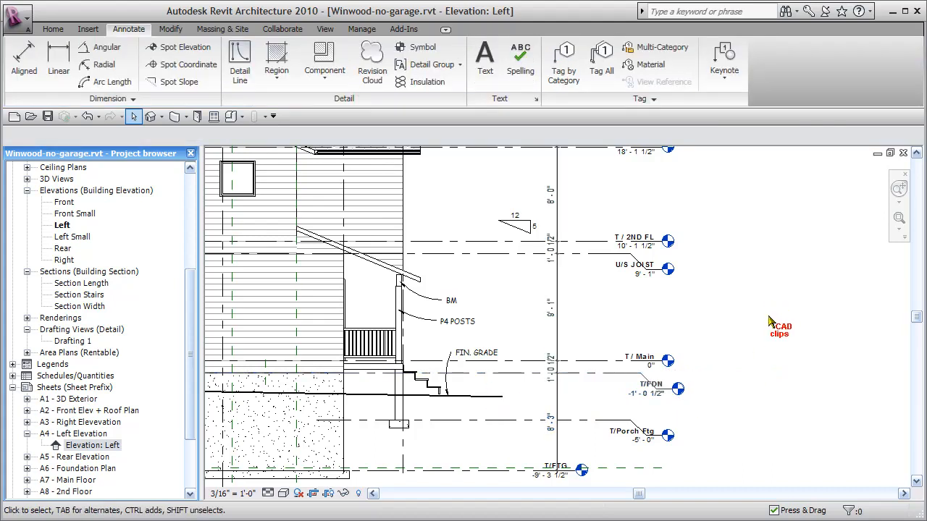
pyautogui.scroll(-3, 769, 322)
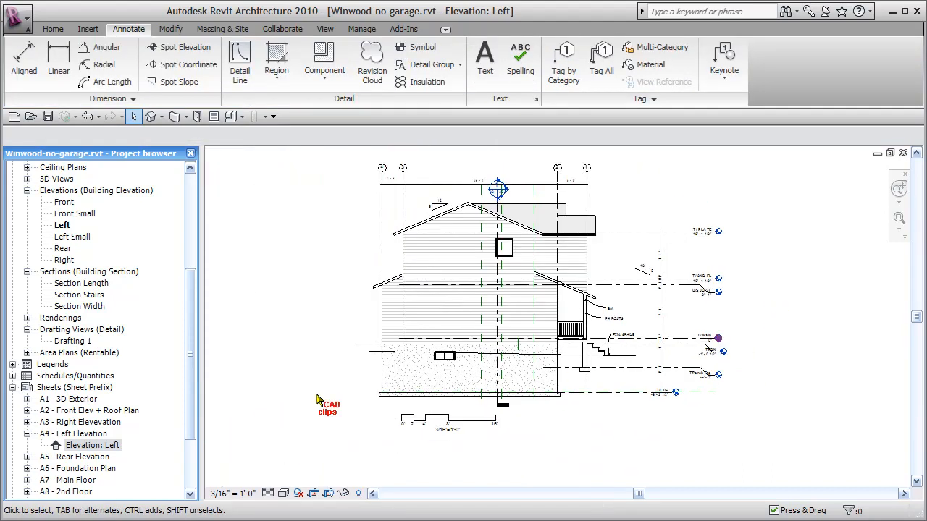
pyautogui.doubleClick(72, 433)
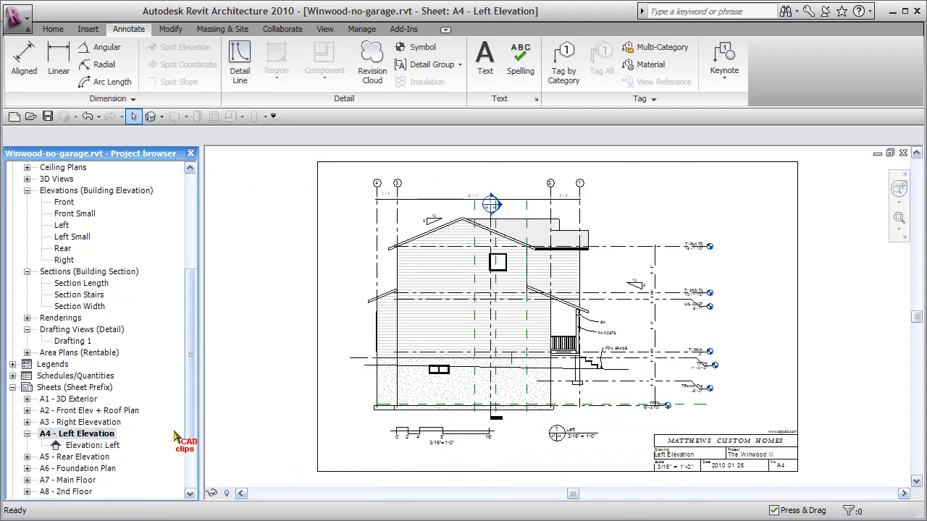
# - Open sheet A5 - Rear Elevation and nudge the Rear viewport toward the sheet's left edge
pyautogui.doubleClick(80, 457)
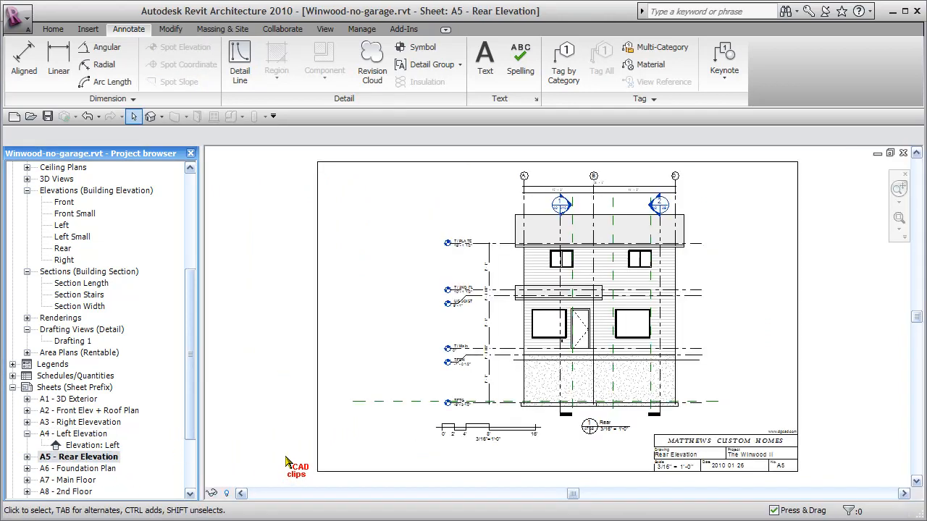
pyautogui.click(506, 384)
pyautogui.press('Left')
pyautogui.press('Left')
pyautogui.press('Left')
pyautogui.press('Left')
pyautogui.press('Left')
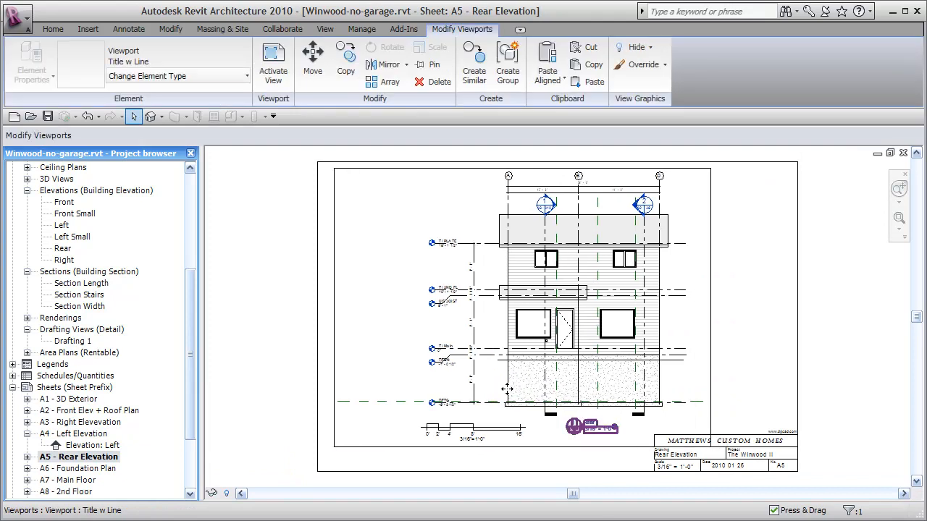
pyautogui.click(873, 289)
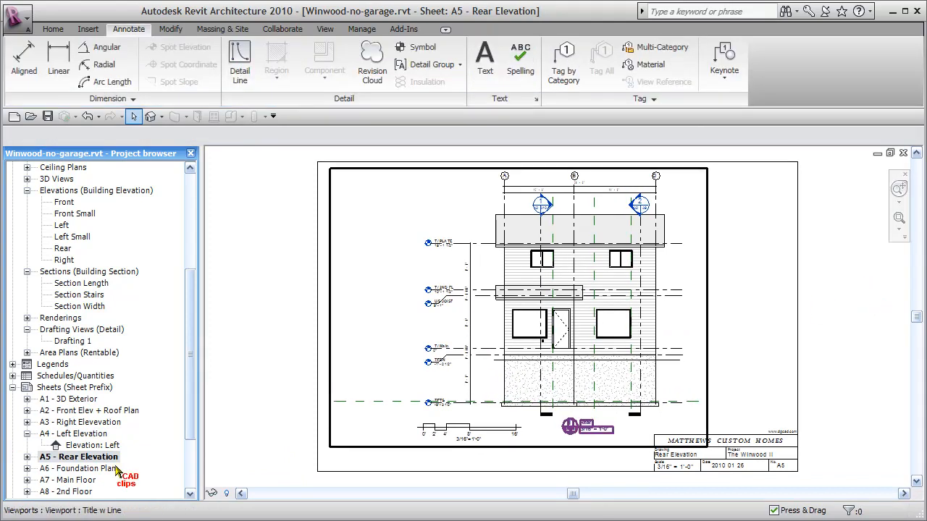
# - Open sheet A6 - Foundation Plan, followed by its T/FTG floor plan, at the front porch and section heads
pyautogui.doubleClick(97, 469)
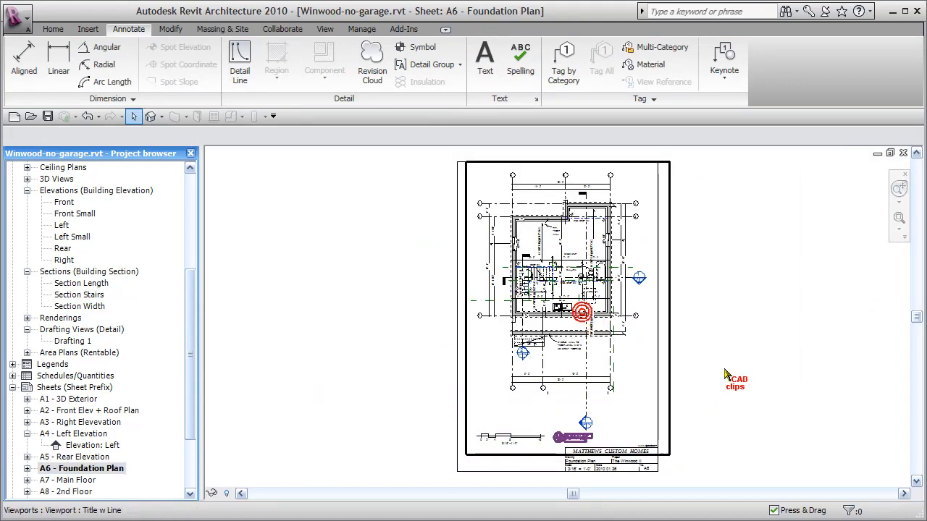
pyautogui.click(27, 469)
pyautogui.doubleClick(97, 480)
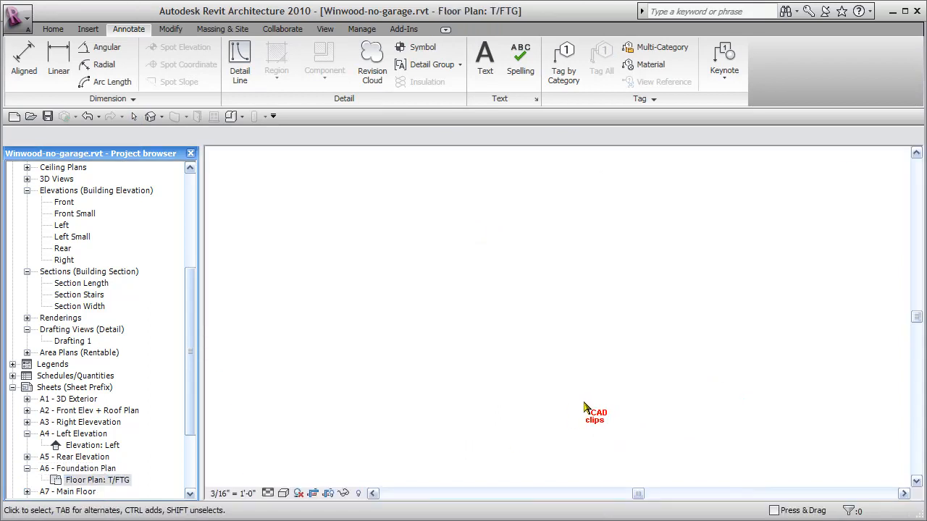
pyautogui.scroll(-5, 646, 434)
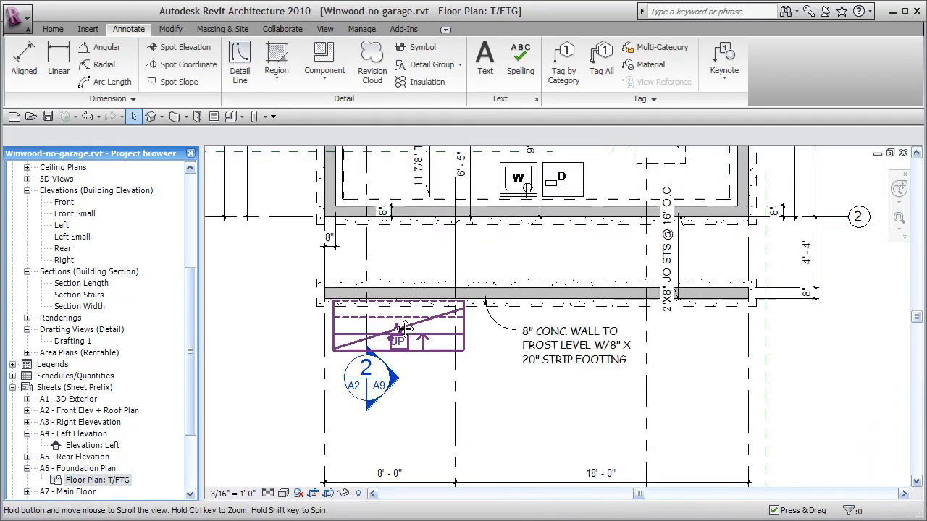
pyautogui.scroll(-3, 396, 326)
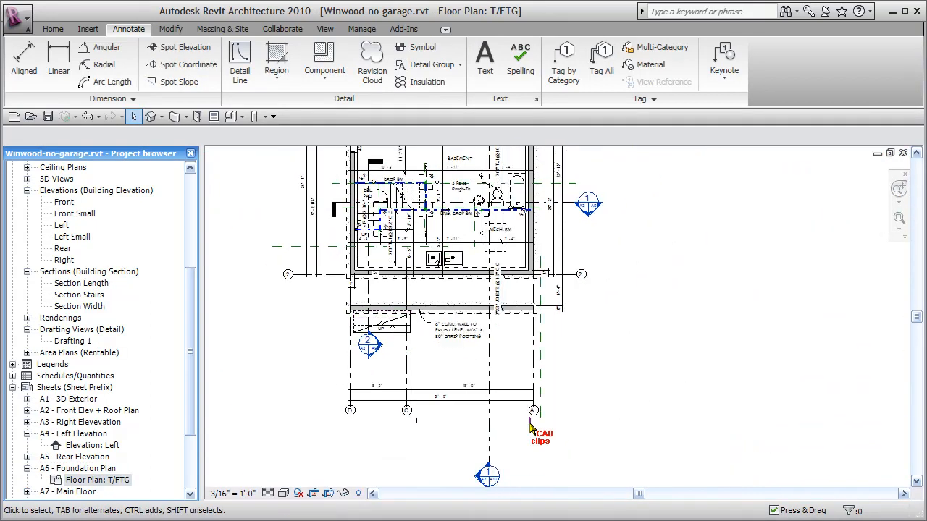
# - Shorten the section 1 line through the porch so its head sits between the porch wall and the front dimension lines
pyautogui.click(489, 432)
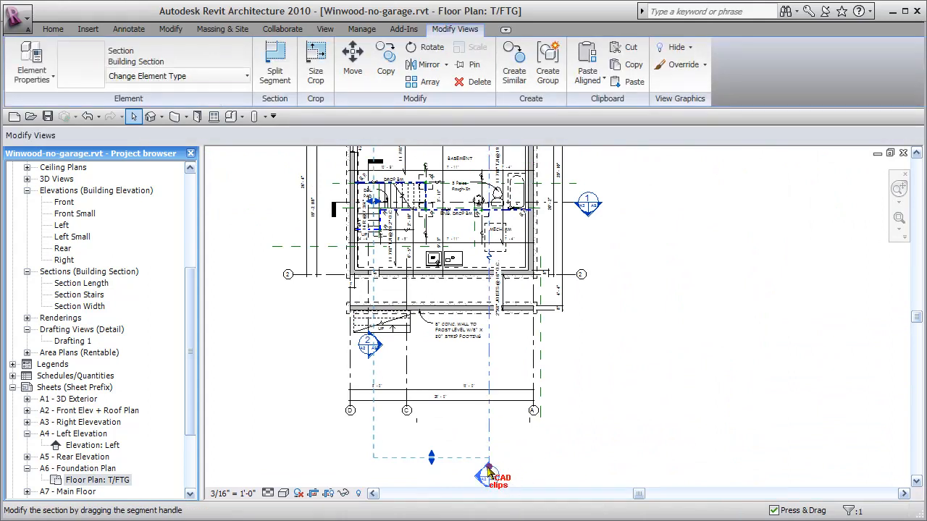
pyautogui.moveTo(488, 432); pyautogui.dragTo(488, 348)
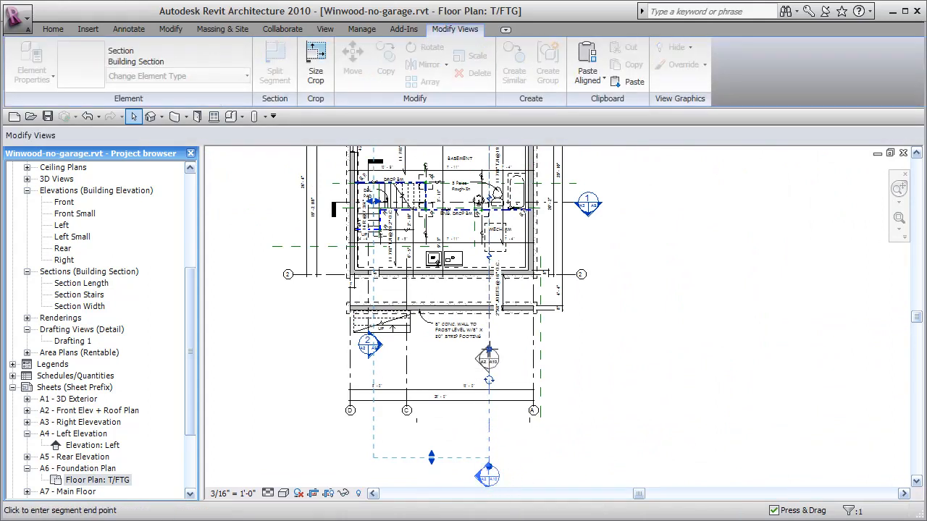
pyautogui.click(630, 362)
pyautogui.moveTo(630, 363)
pyautogui.mouseDown(button='middle')
pyautogui.moveTo(657, 422)
pyautogui.moveTo(644, 422)
pyautogui.mouseUp(button='middle')
pyautogui.scroll(-1, 647, 405)
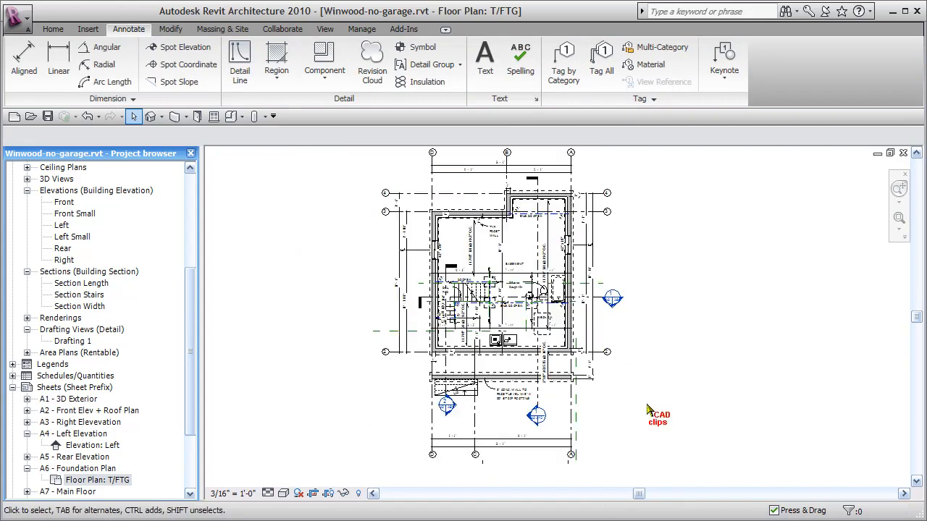
# - Return to sheet A6 - Foundation Plan and move the foundation plan viewport slightly down the sheet
pyautogui.doubleClick(94, 469)
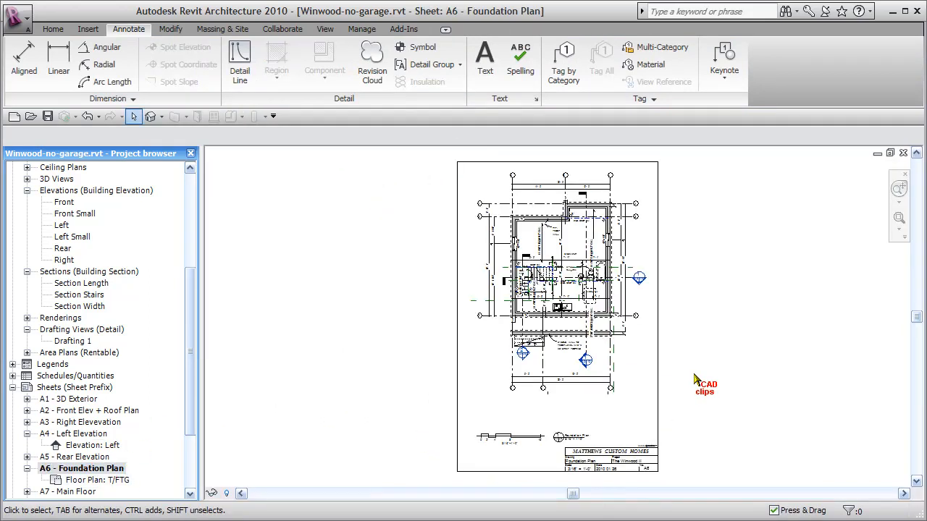
pyautogui.click(589, 338)
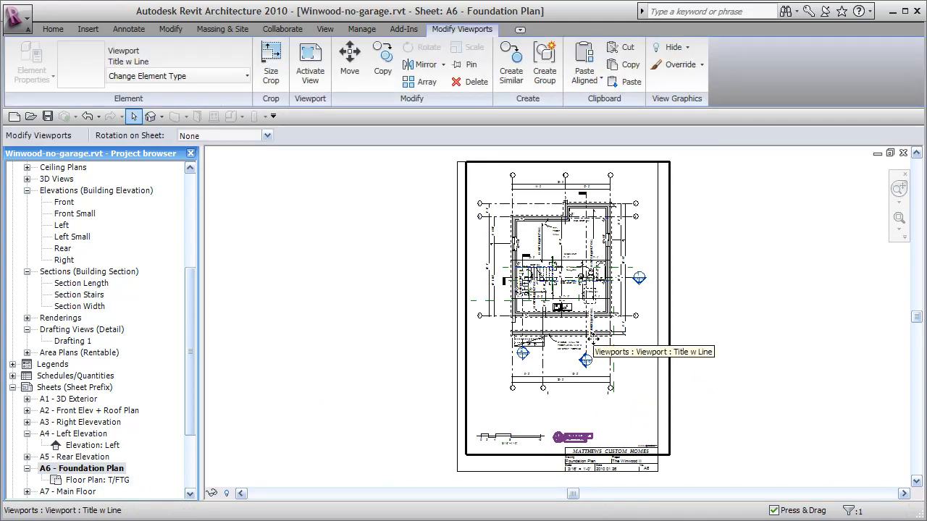
pyautogui.moveTo(589, 337); pyautogui.dragTo(589, 343)
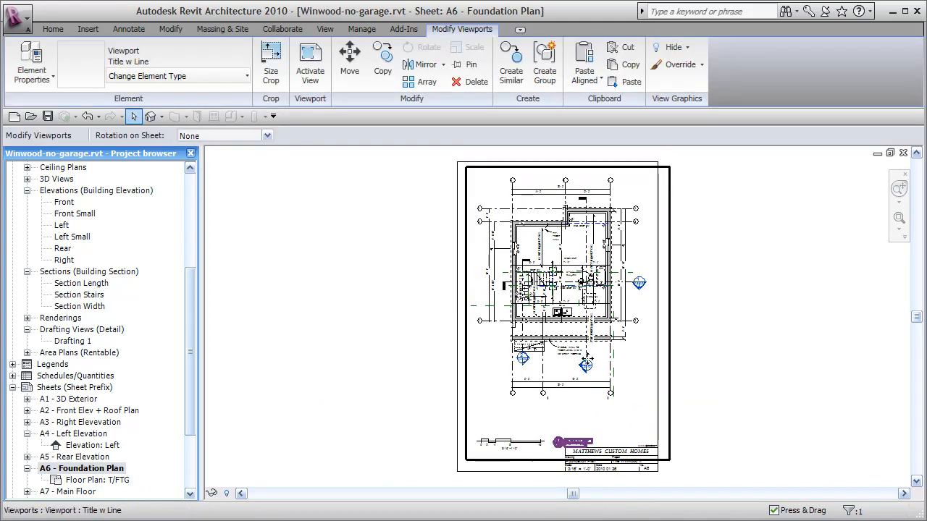
pyautogui.click(760, 388)
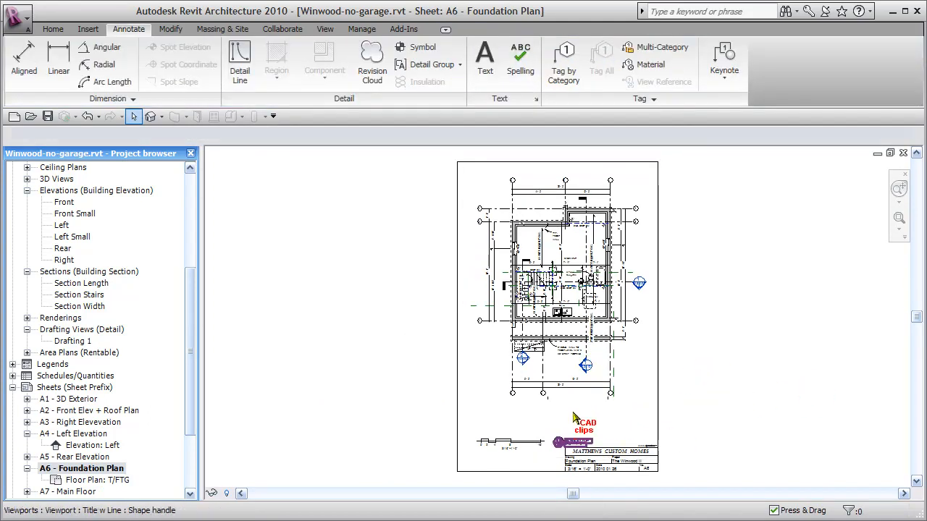
# - Move the foundation plan's viewport title up until it clears the title block
pyautogui.click(572, 441)
pyautogui.moveTo(572, 441); pyautogui.dragTo(572, 413)
pyautogui.click(829, 383)
# - Open sheet A7 - Main Floor and bring the whole sheet with its surrounding elevation markers into view
pyautogui.moveTo(188, 384); pyautogui.dragTo(191, 439)
pyautogui.click(77, 389)
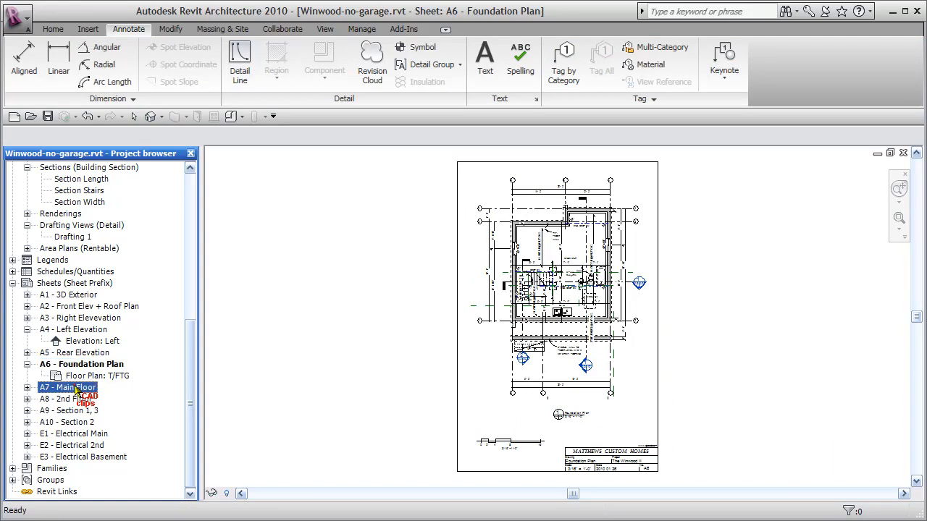
pyautogui.doubleClick(77, 389)
pyautogui.scroll(-1, 802, 395)
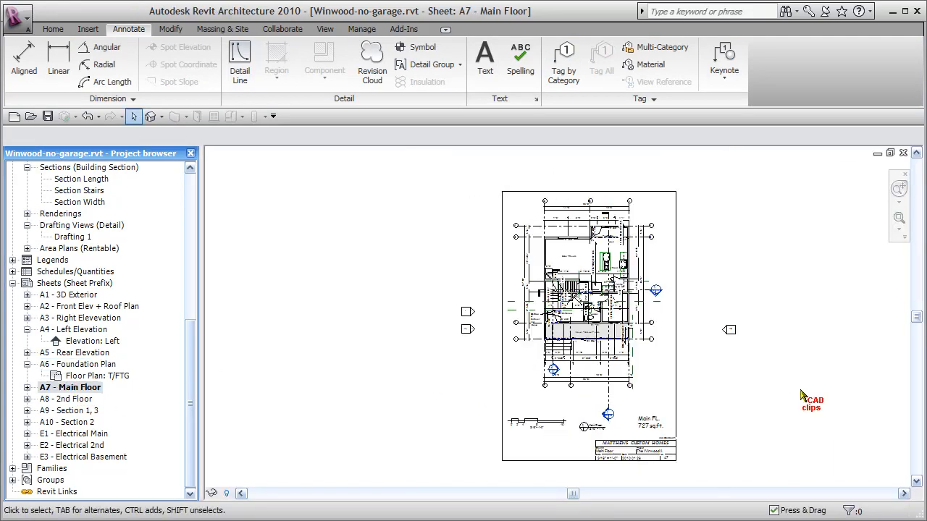